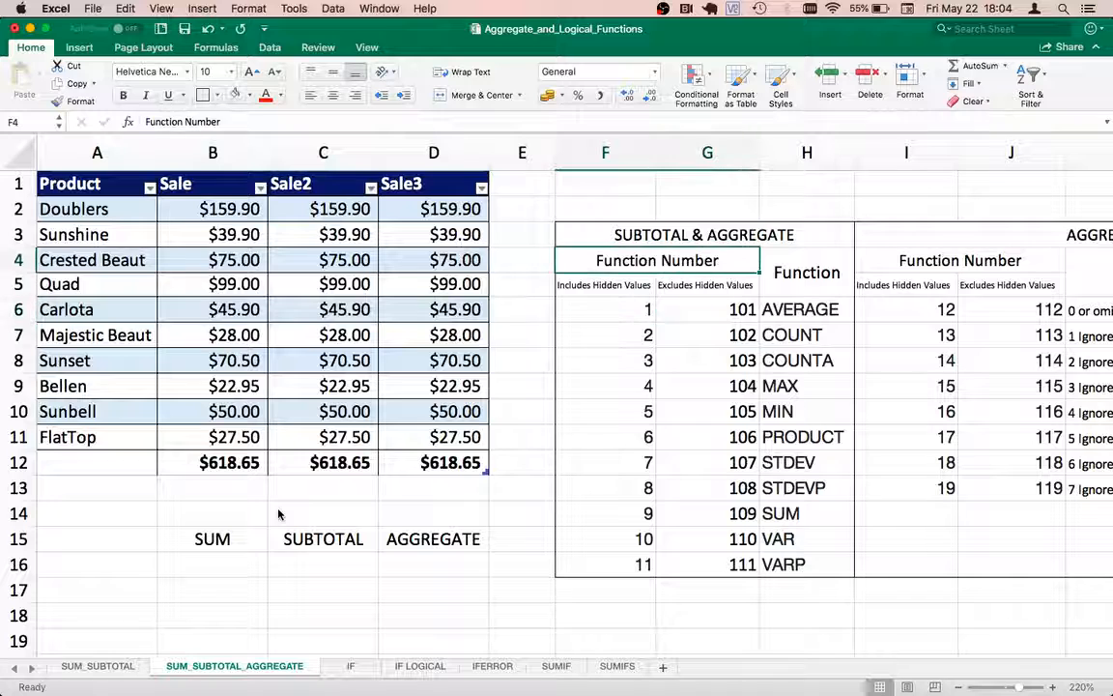
Step: Examine the SUBTOTAL & AGGREGATE reference table's title, function numbers and Function column
key("Up")
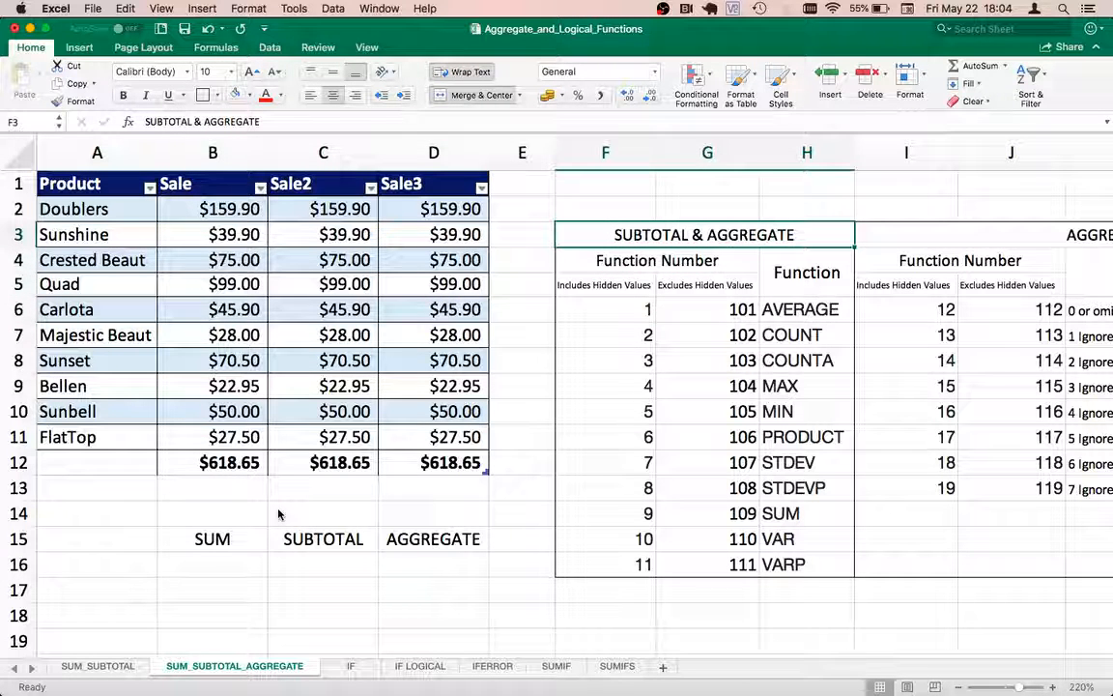
key("Down")
key("Down")
key("Down")
key("Down")
key("Right")
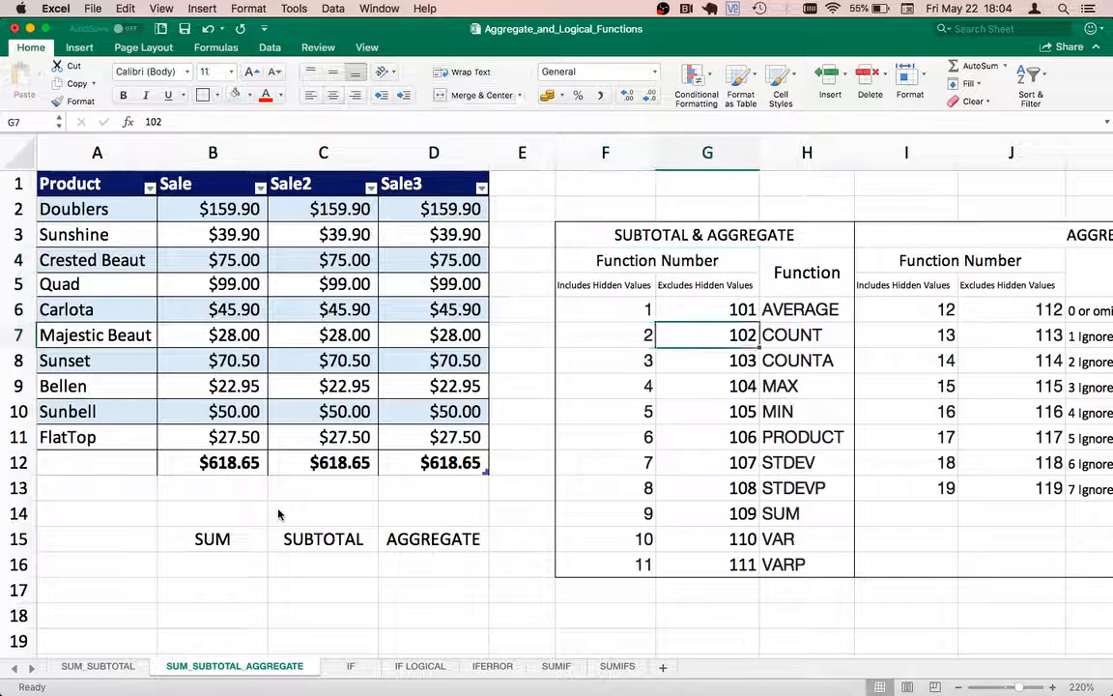
key("Up")
key("Right")
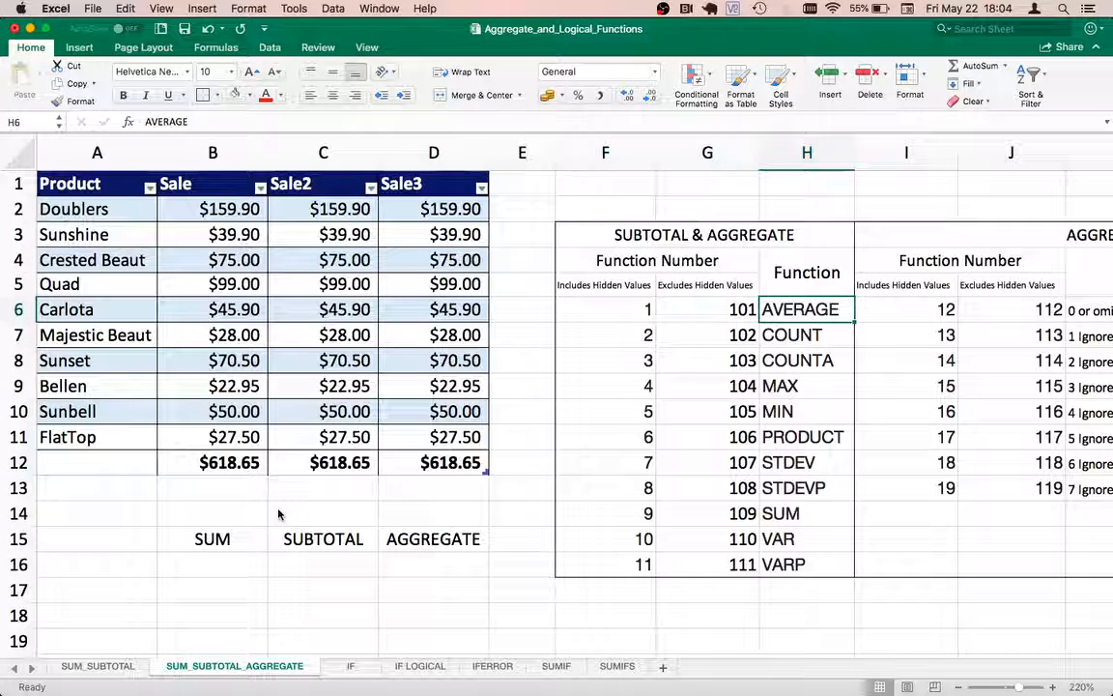
key("Up")
key("Up")
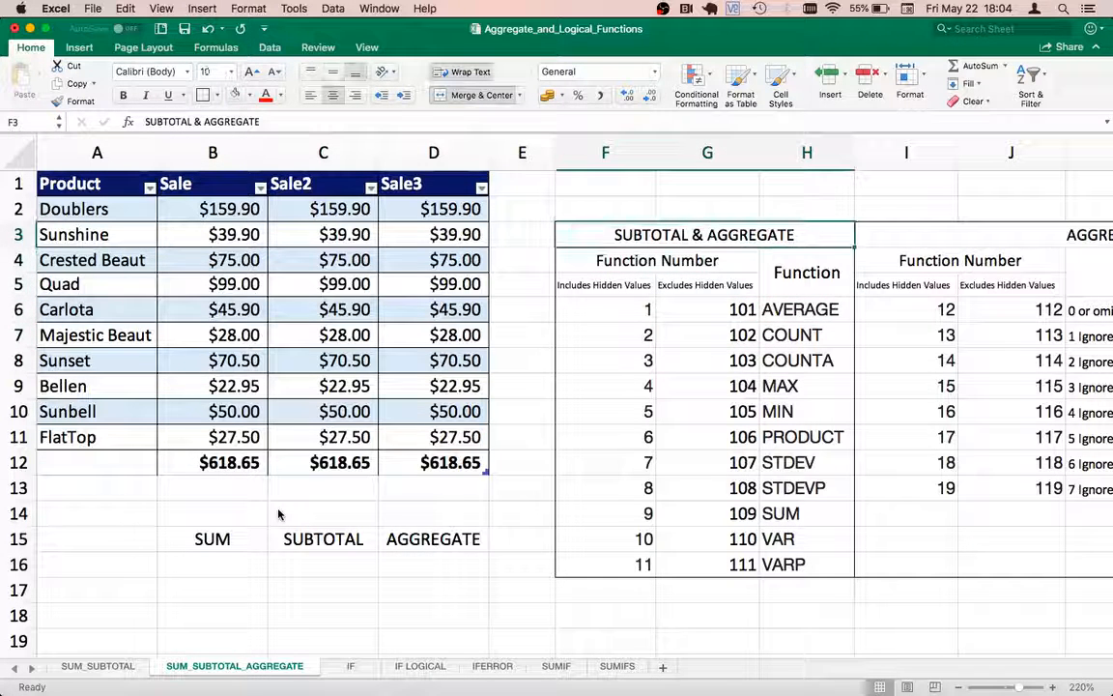
key("Down")
key("Down")
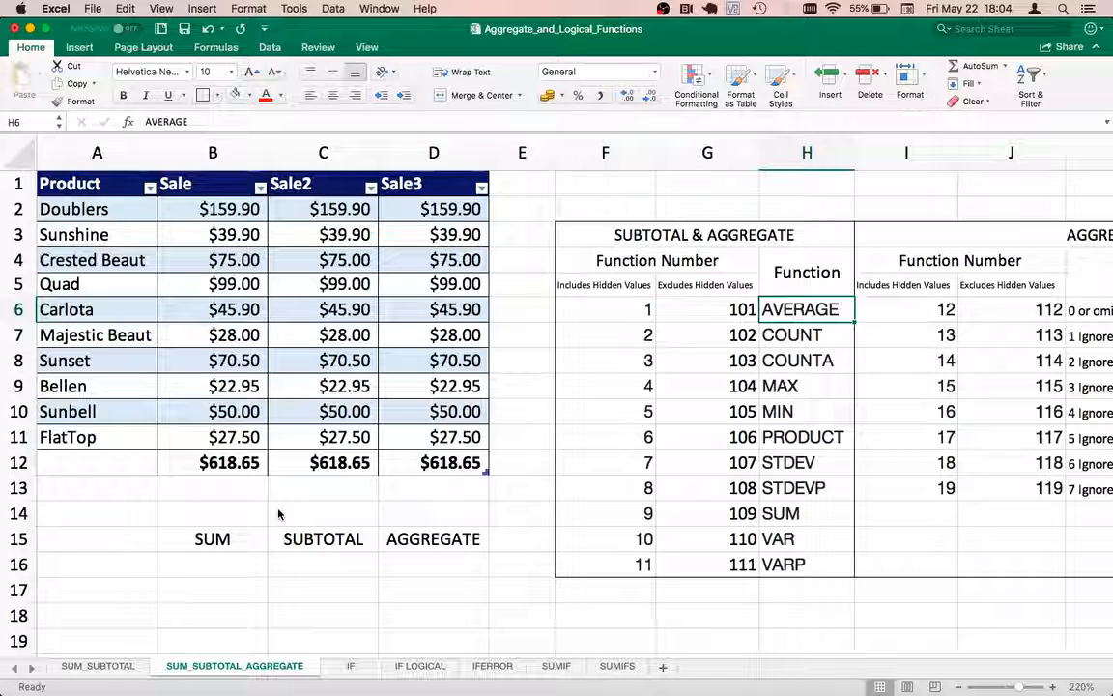
Step: Select the function names from AVERAGE to VARP in H6:H16 to review them, and return to the table's headers
key("shift+Down")
key("shift+Down")
key("shift+Down")
key("shift+Down")
key("shift+Down")
key("shift+Down")
key("shift+Down")
key("shift+Down")
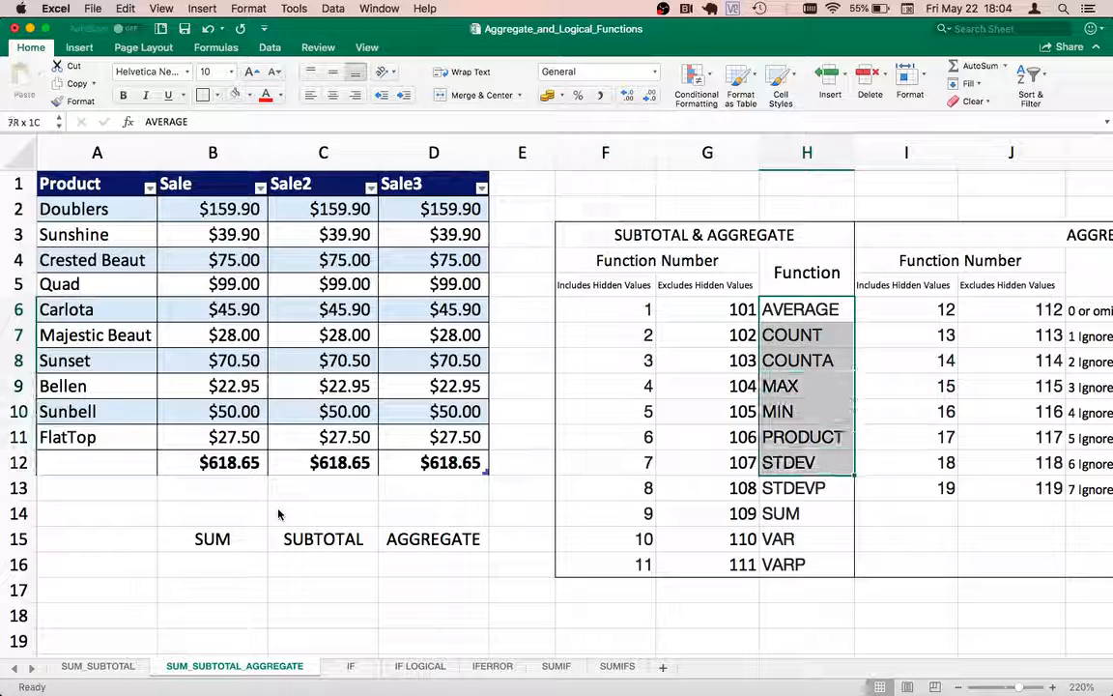
key("shift+Down")
key("shift+Down")
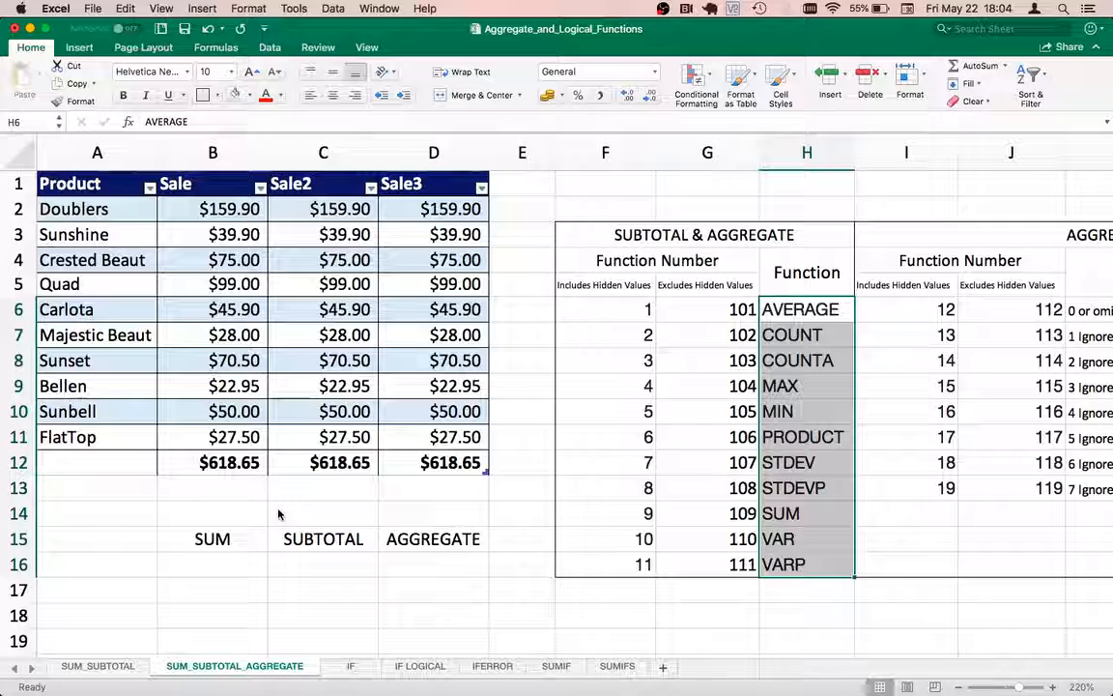
key("Up")
key("Up")
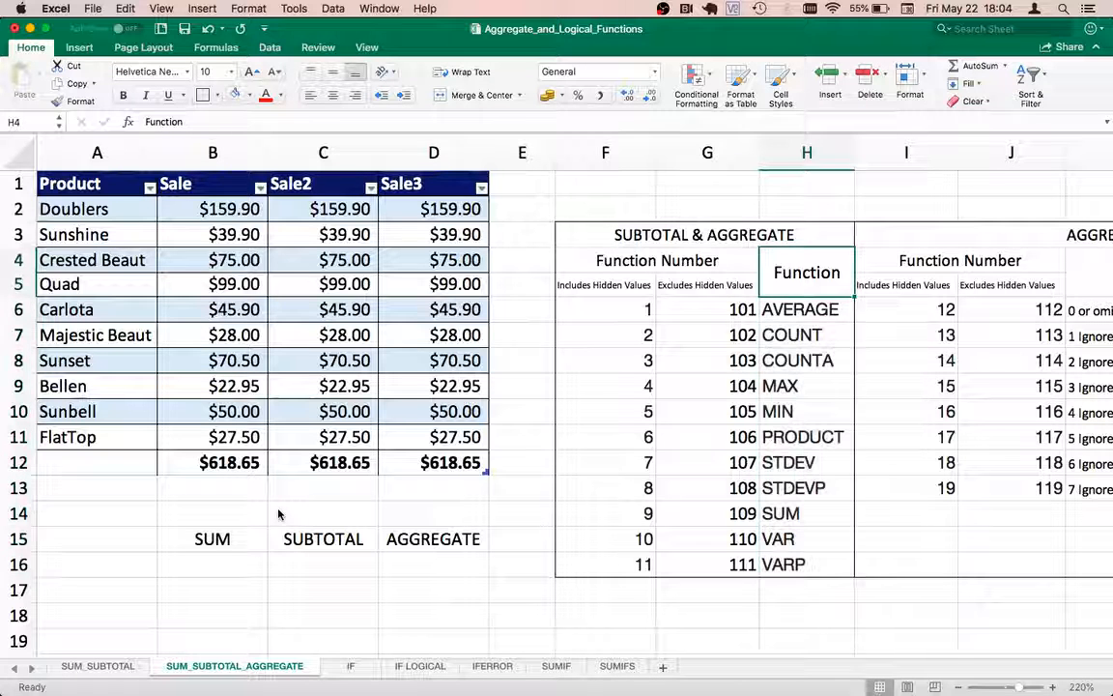
key("Left")
key("Right")
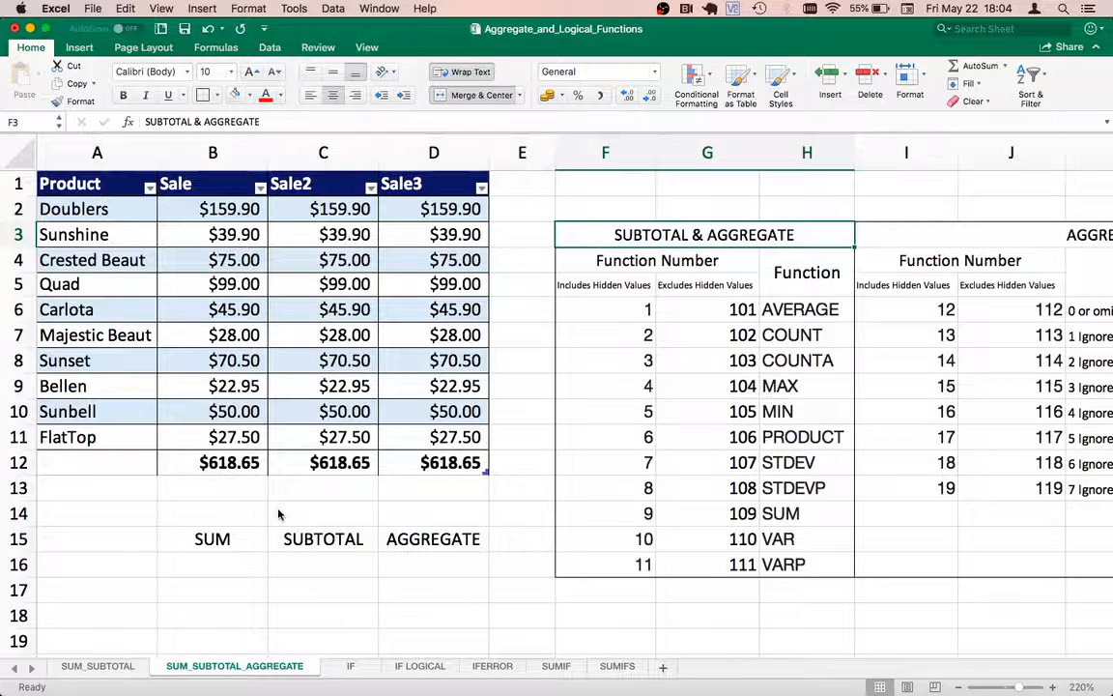
Step: Look over the AGGREGATE section's headers and its Function Number, Options and Function columns, ending at cell I6
key("Right")
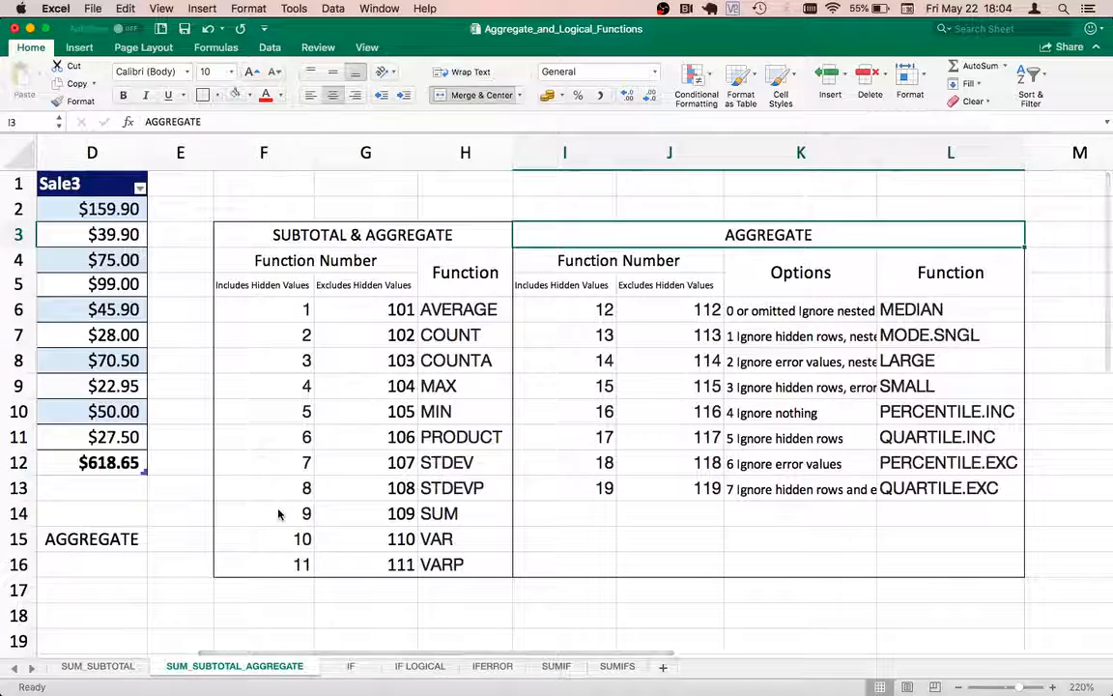
key("Down")
key("Right")
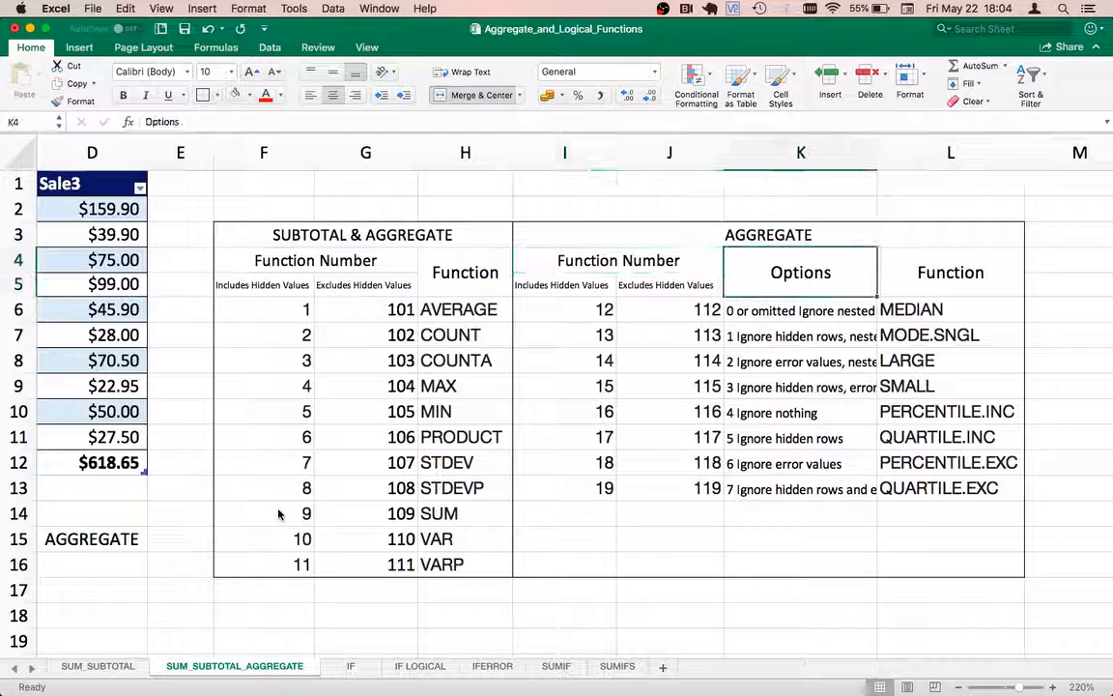
key("Down")
key("Right")
key("Left")
key("Left")
key("Left")
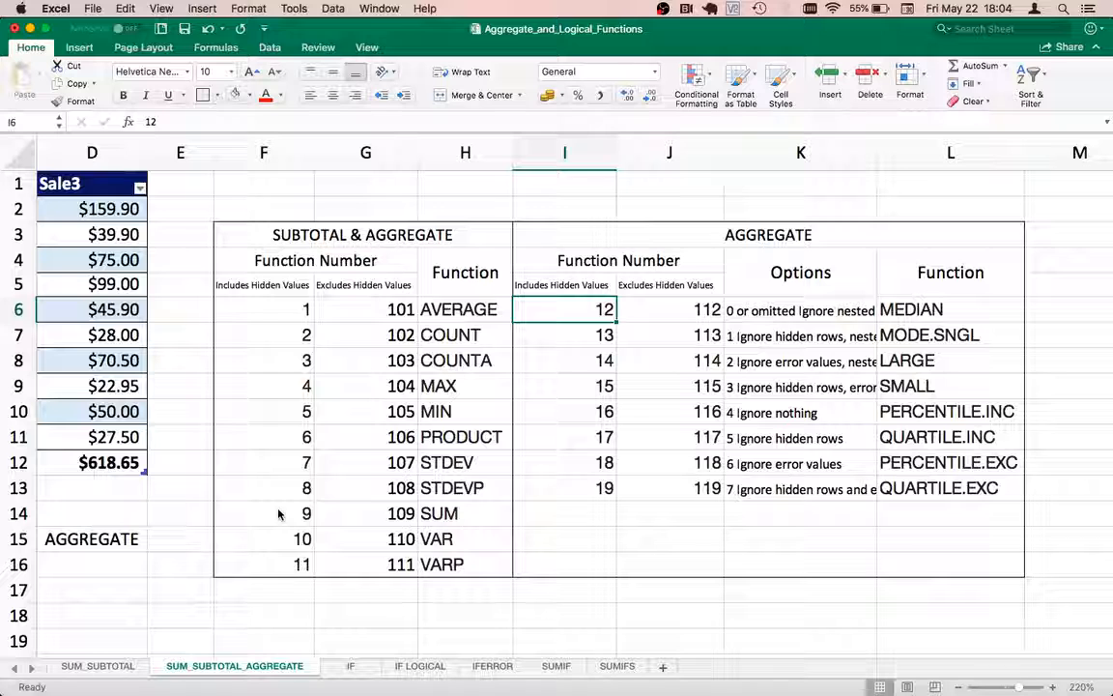
Step: Select the AGGREGATE function numbers 12 to 19 in I6:I13 to review them
key("shift+Down")
key("shift+Down")
key("shift+Down")
key("shift+Down")
key("shift+Down")
key("shift+Down")
key("shift+Down")
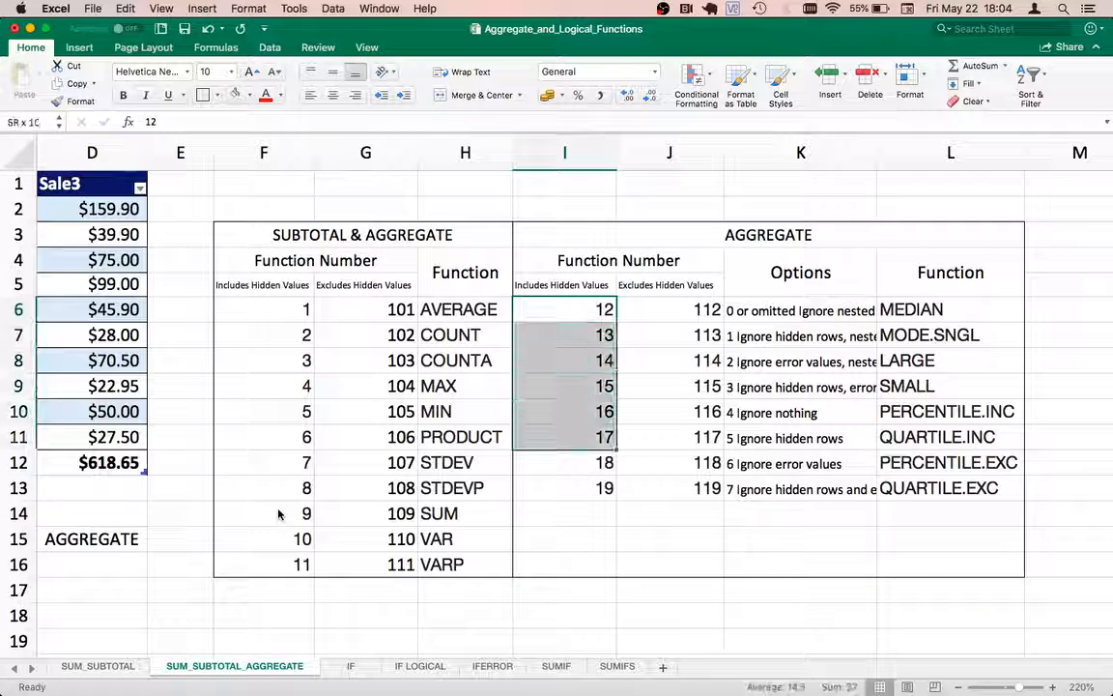
Step: Read through the AGGREGATE Options column, from its header down the list of ignore settings and back up
key("Right")
key("Right")
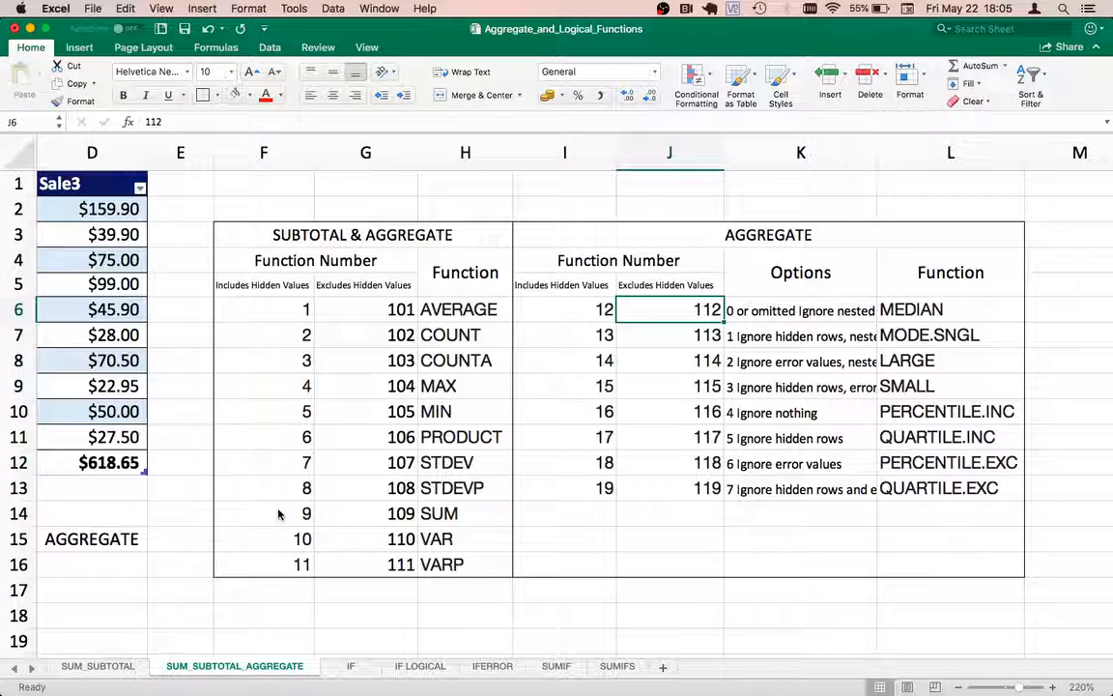
key("Up")
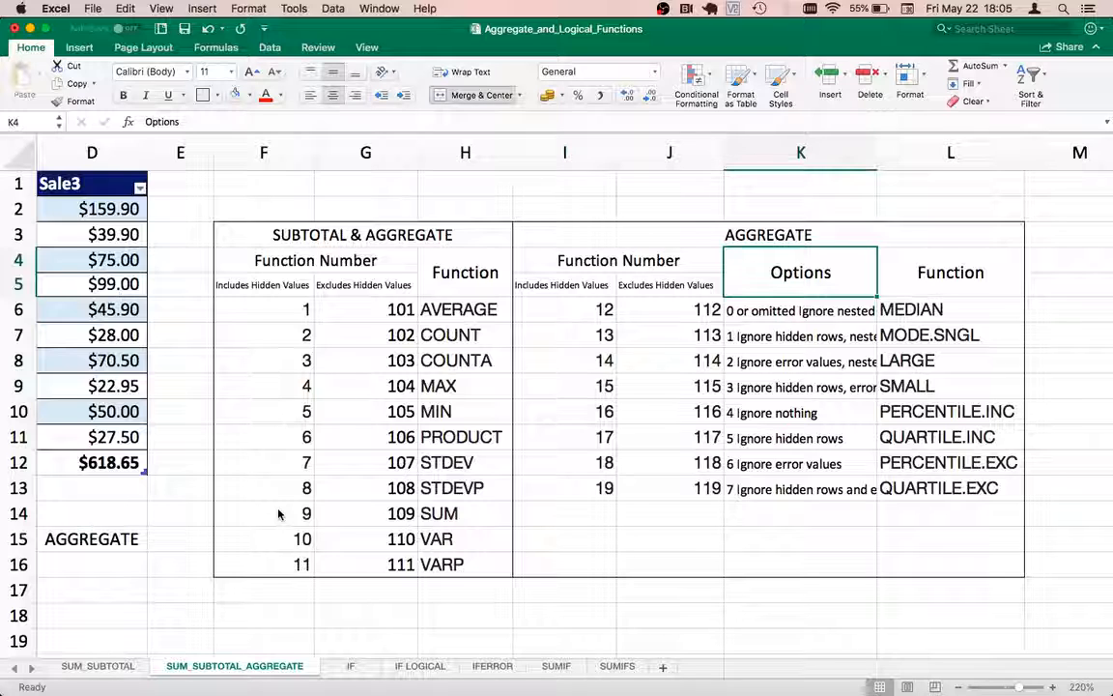
key("Down")
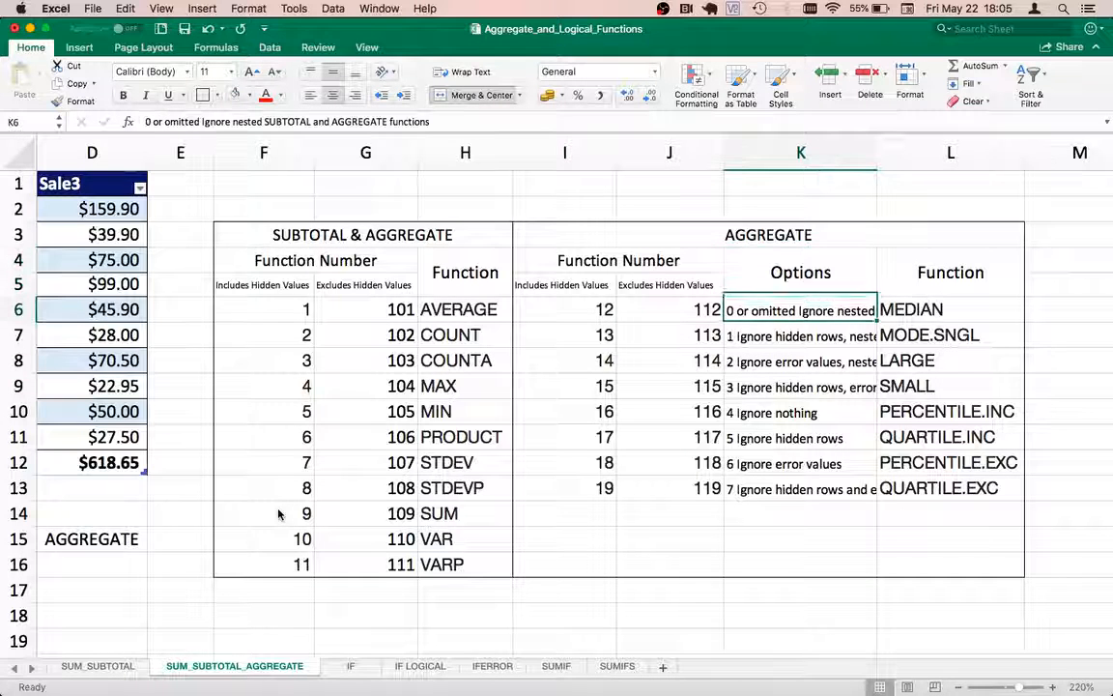
key("Down")
key("Down")
key("Down")
key("Down")
key("Down")
key("Down")
key("Down")
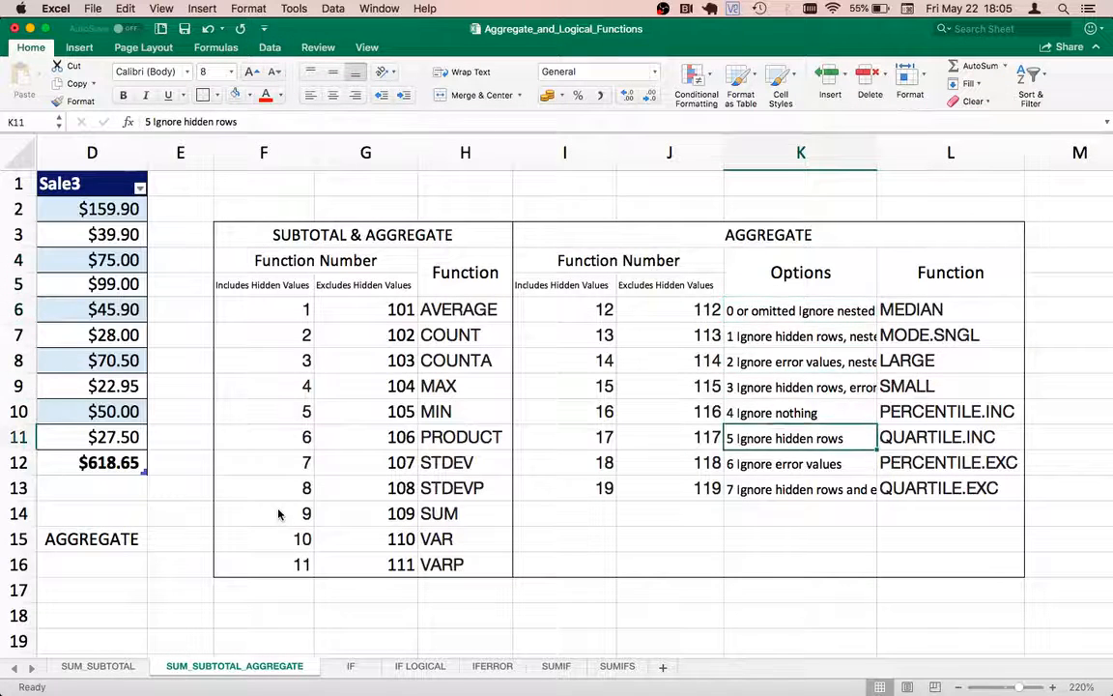
key("Up")
key("Up")
key("Up")
key("Up")
key("Up")
key("Up")
key("Up")
key("Up")
key("Up")
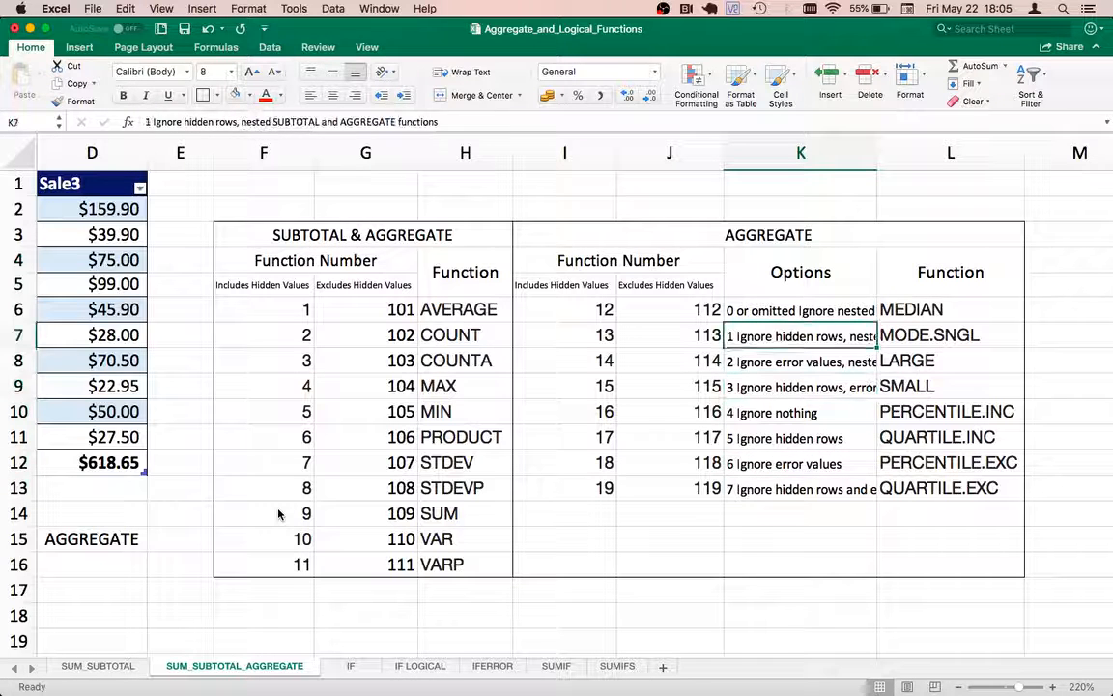
key("Down")
key("Down")
key("Down")
key("Down")
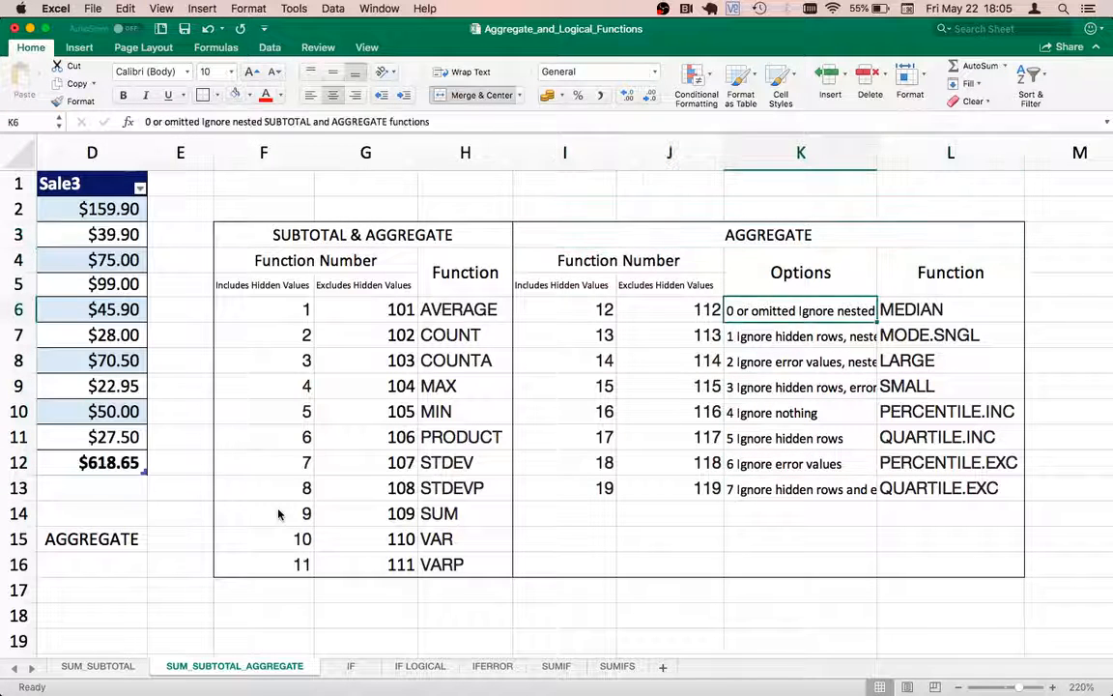
Step: Return to the sales table's Product header in A1 and select the product names below it for review
key("Left")
key("Left")
key("Left")
key("Left")
key("Left")
key("Left")
key("Left")
key("Left")
key("Left")
key("Left")
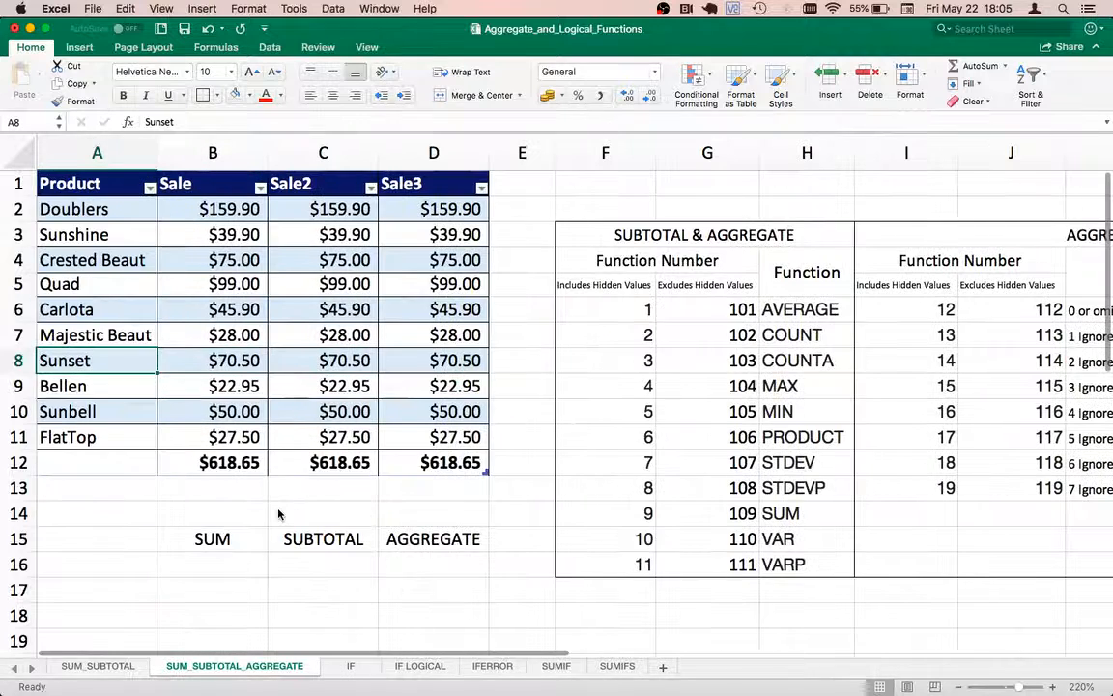
key("Up")
key("Up")
key("Up")
key("Up")
key("Up")
key("Up")
key("Up")
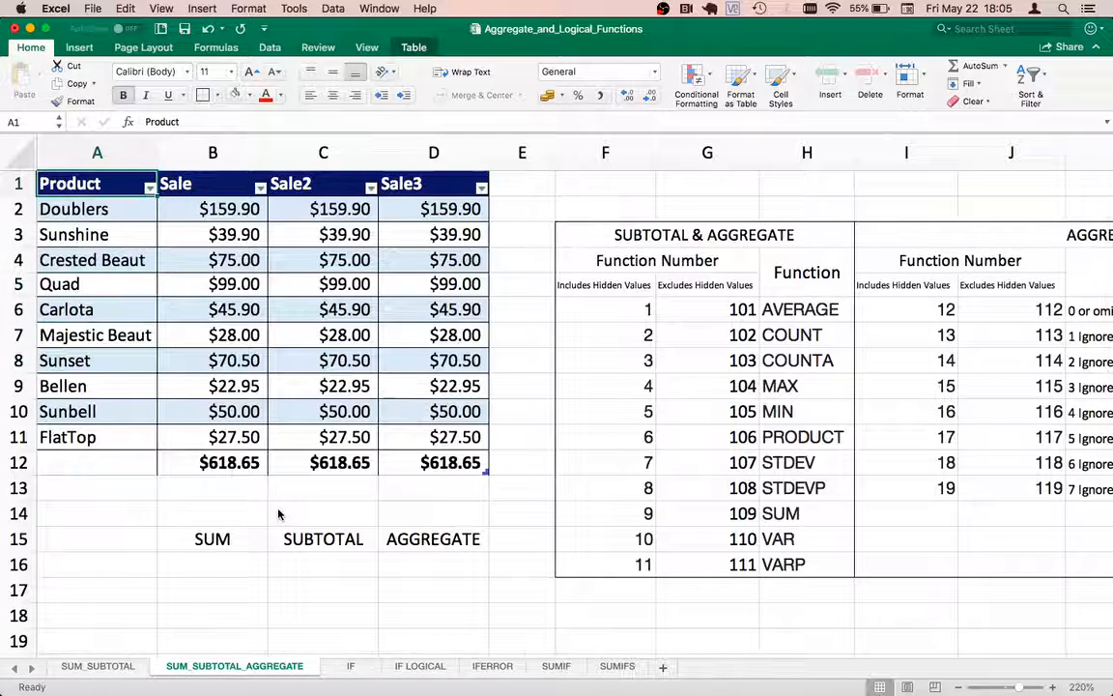
key("shift+Down")
key("shift+Down")
key("shift+Down")
key("shift+Down")
key("shift+Down")
key("shift+Down")
key("shift+Down")
key("shift+Down")
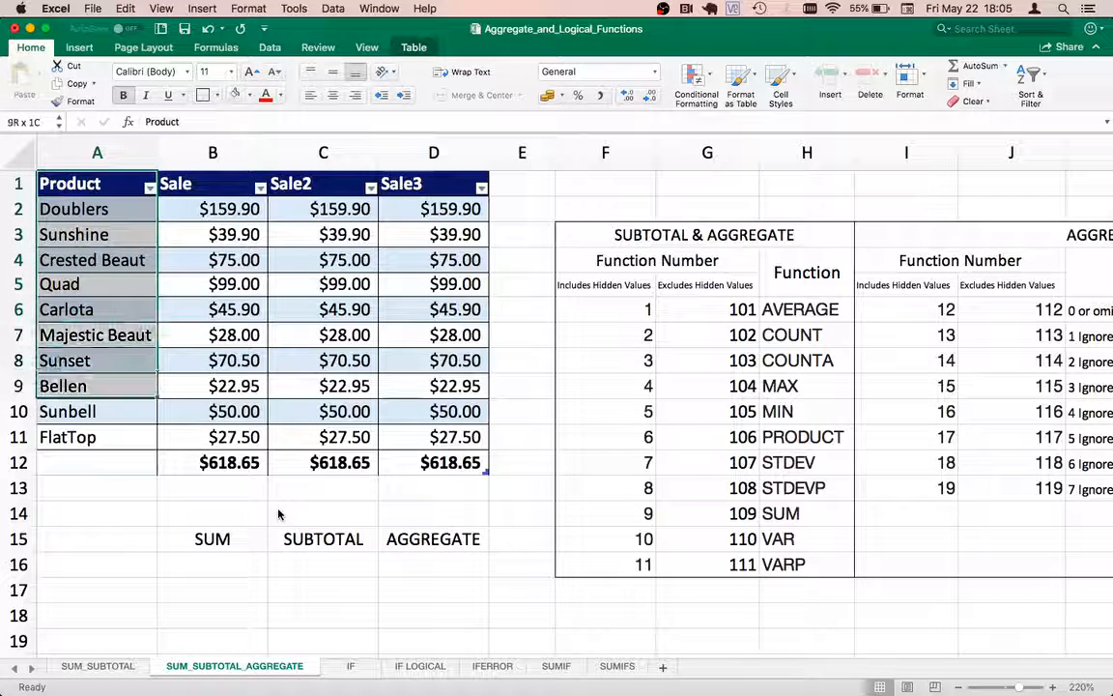
Step: Review the Sale, Sale2 and Sale3 column headers and go down to the Sale total in B12
key("Right")
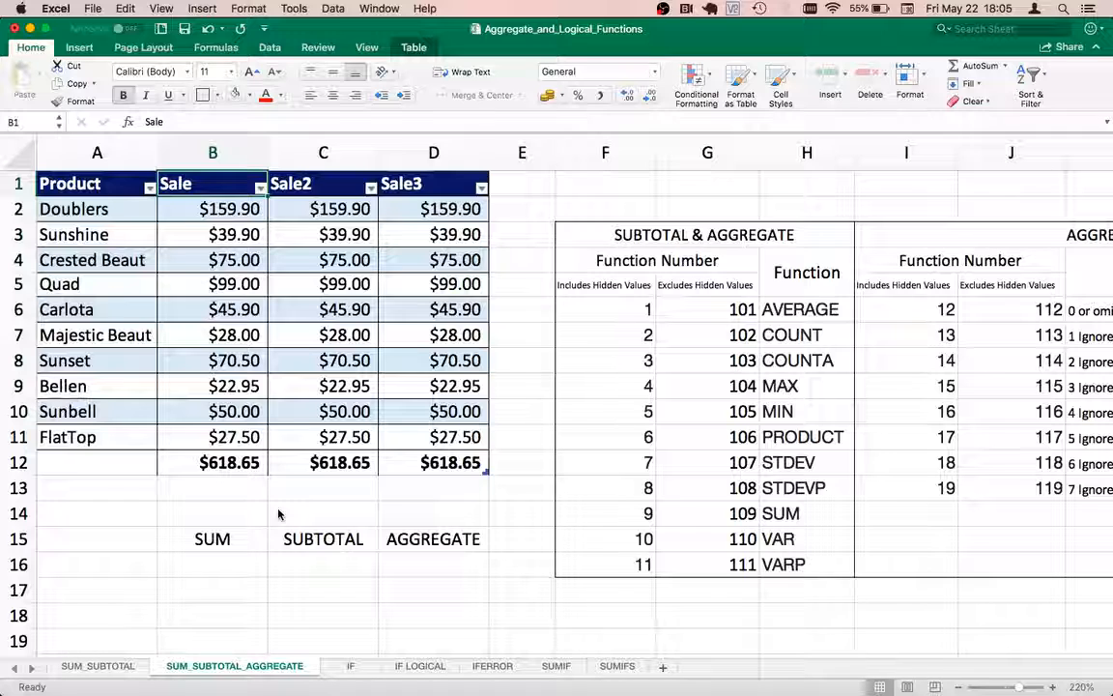
key("shift+Right")
key("shift+Right")
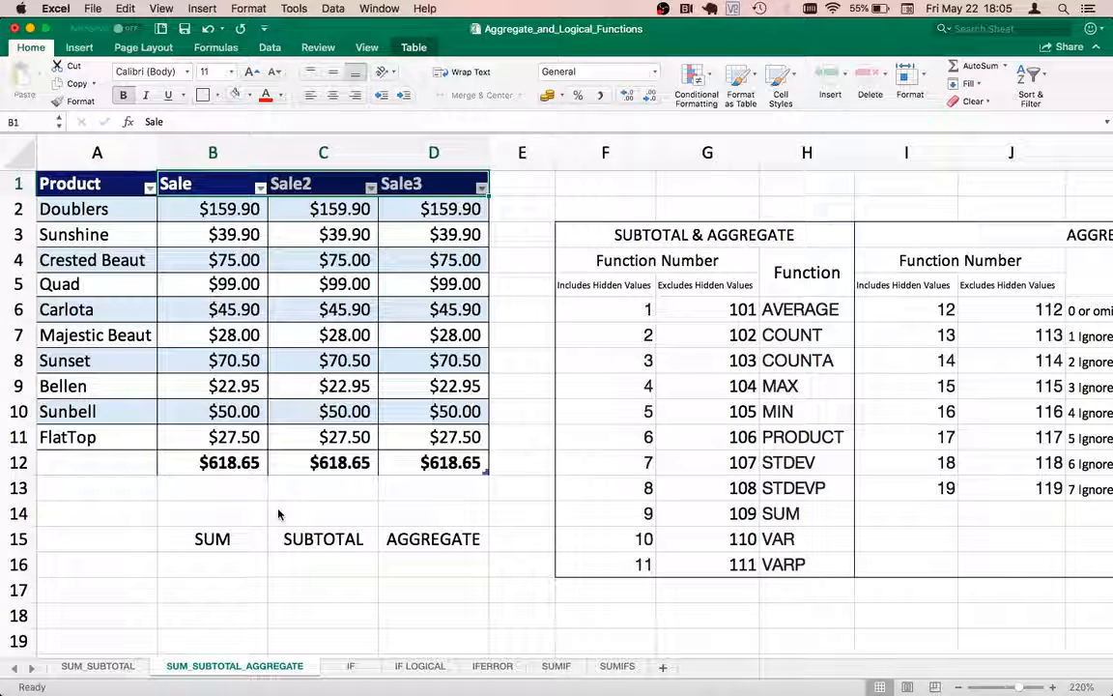
key("Right")
key("Down")
key("Down")
key("Down")
key("Down")
key("Down")
key("Down")
key("Down")
key("Down")
key("Down")
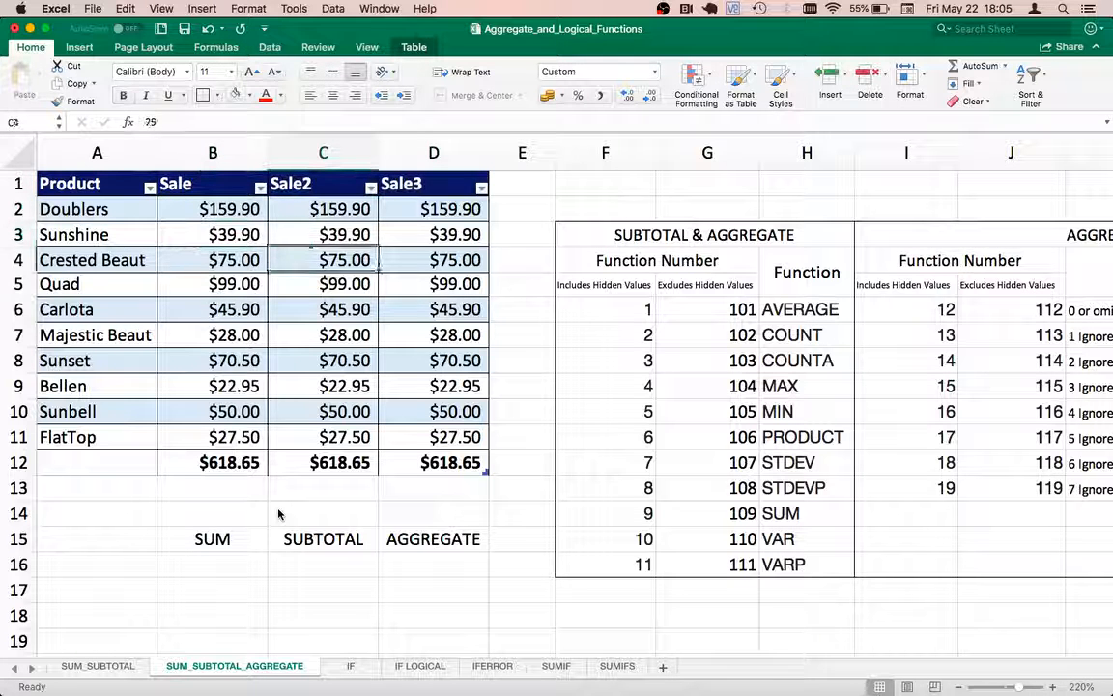
key("Left")
key("Down")
key("Down")
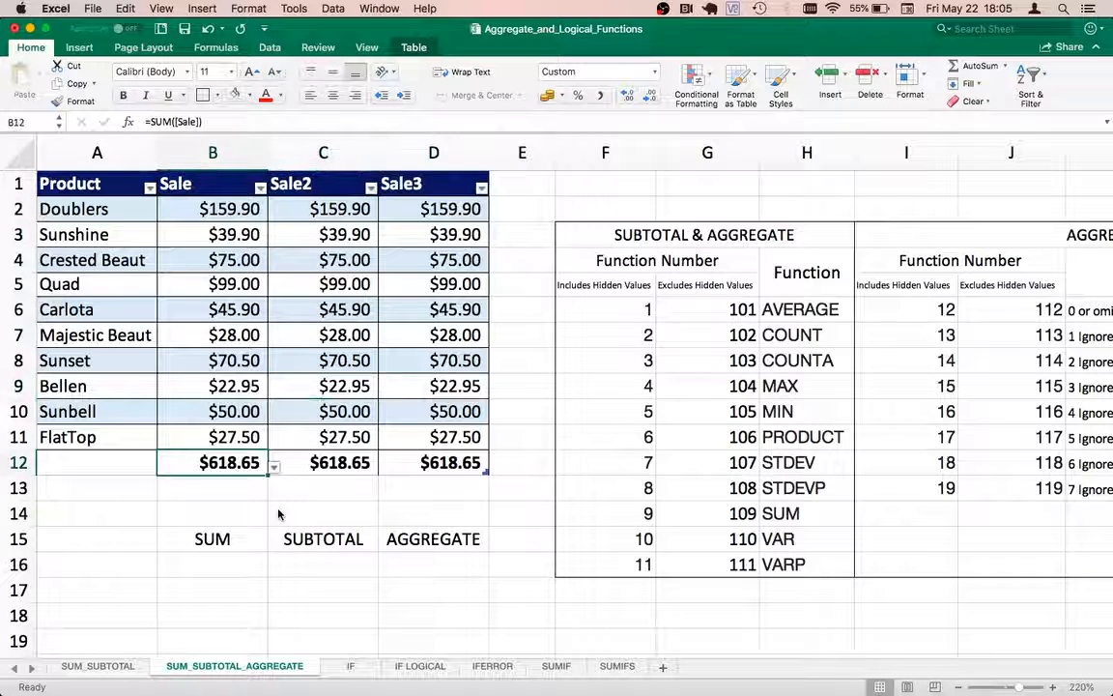
Step: Inspect the SUM, SUBTOTAL and AGGREGATE formulas in total cells B12, C12 and D12 without changing them
double_click(229, 472)
key("Escape")
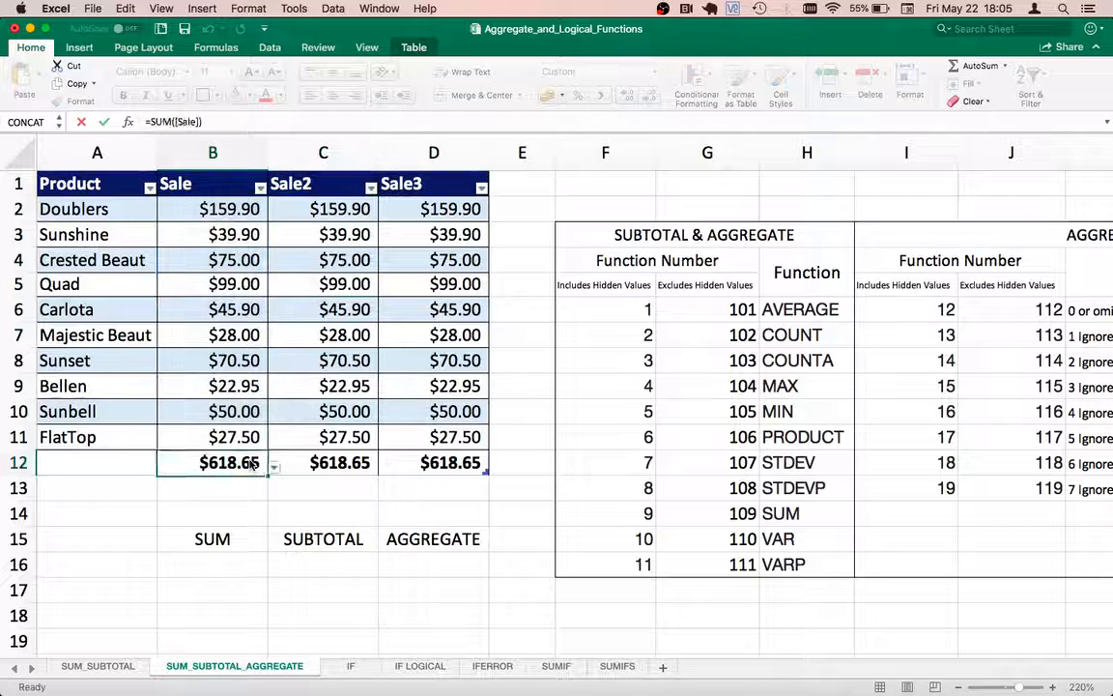
key("Right")
double_click(253, 462)
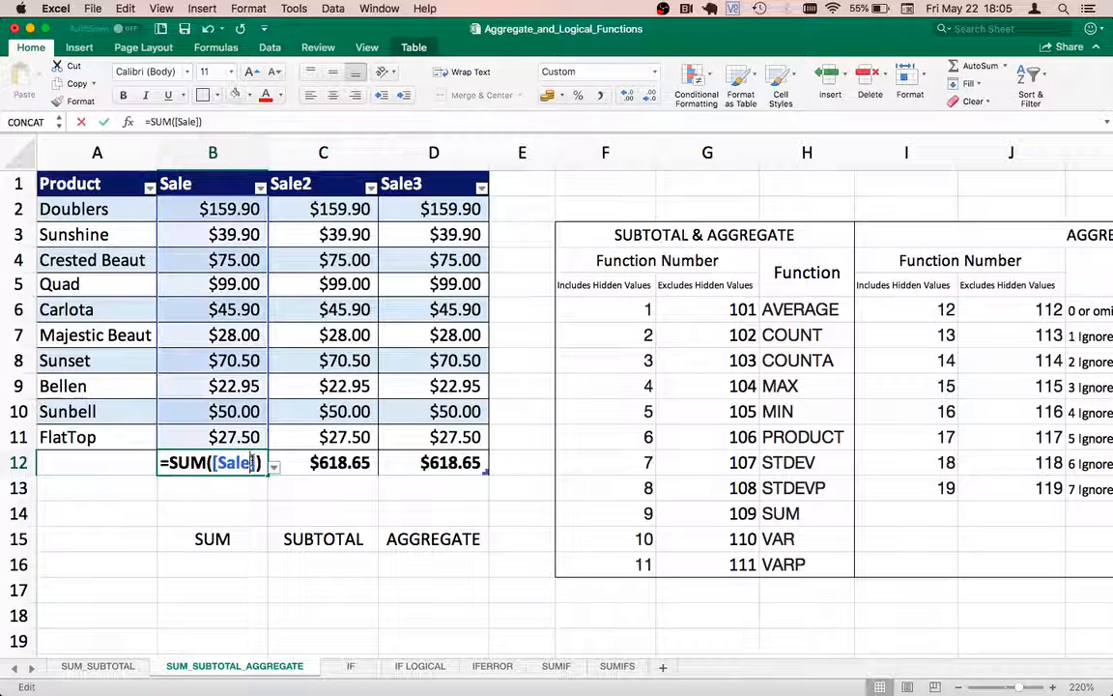
left_click(314, 461)
double_click(314, 460)
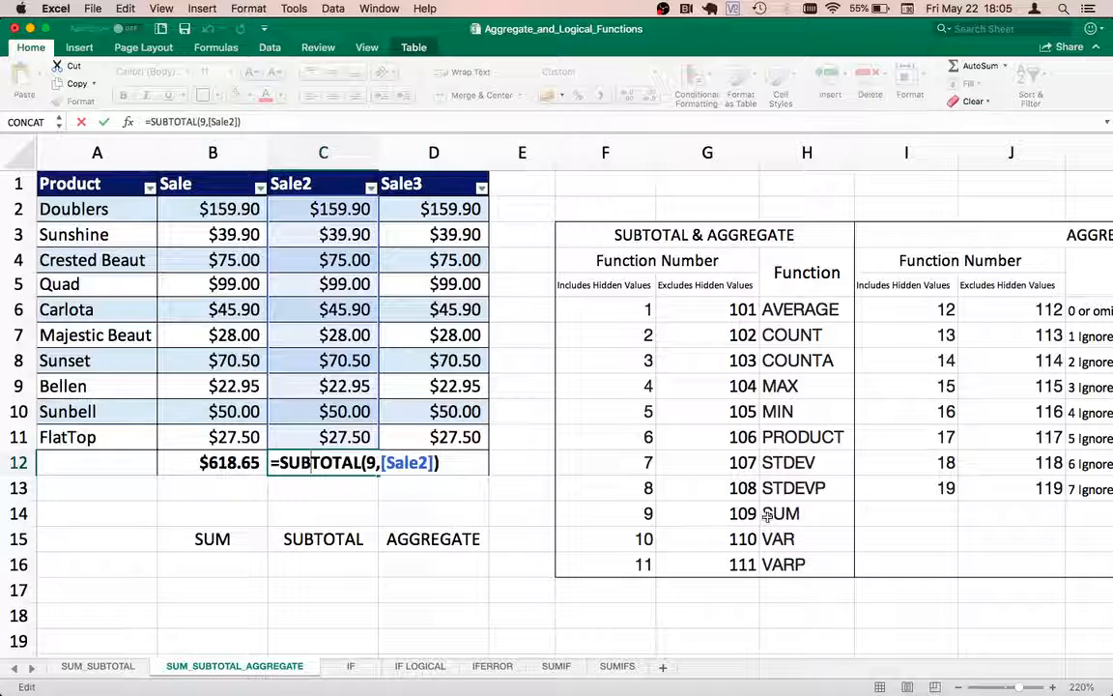
key("Tab")
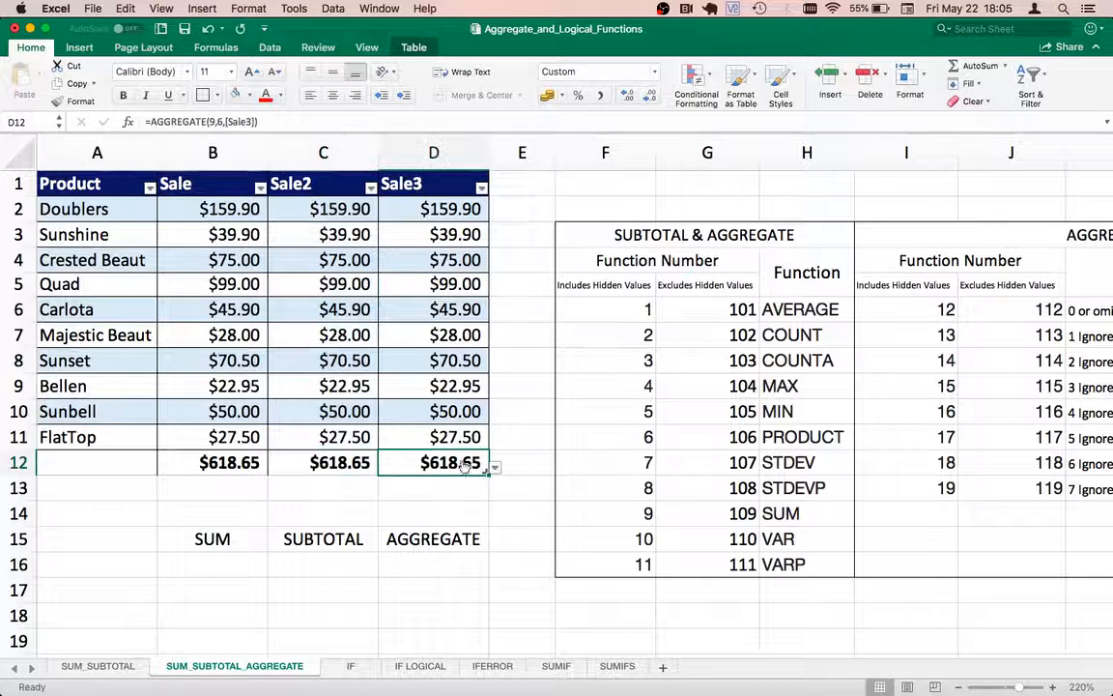
double_click(437, 462)
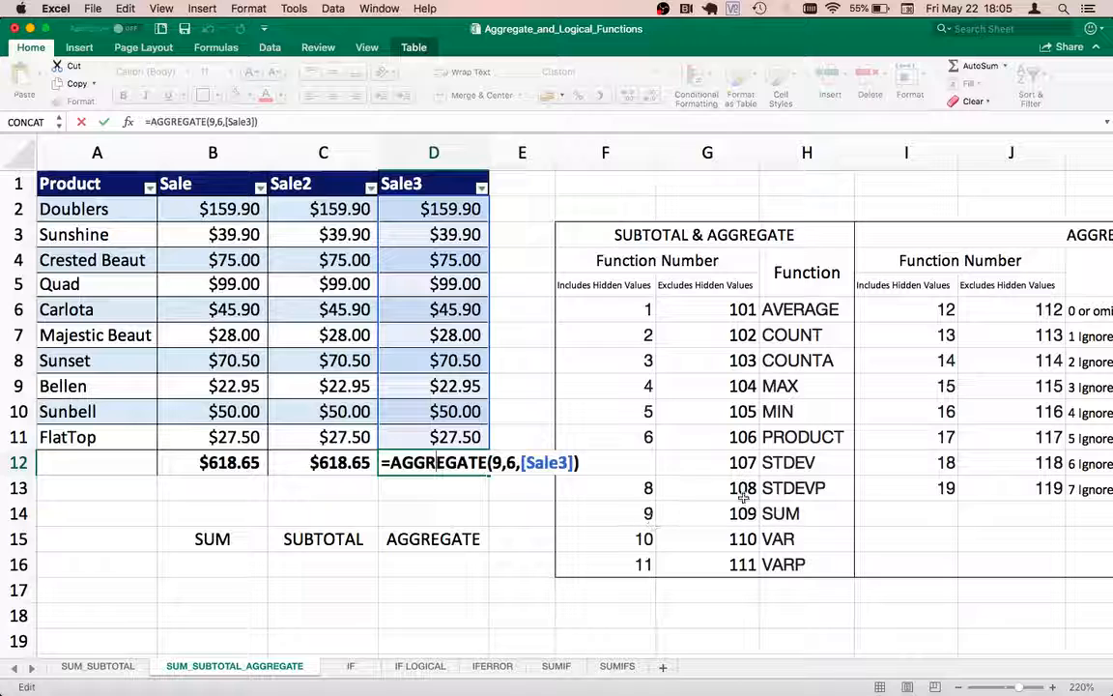
key("Return")
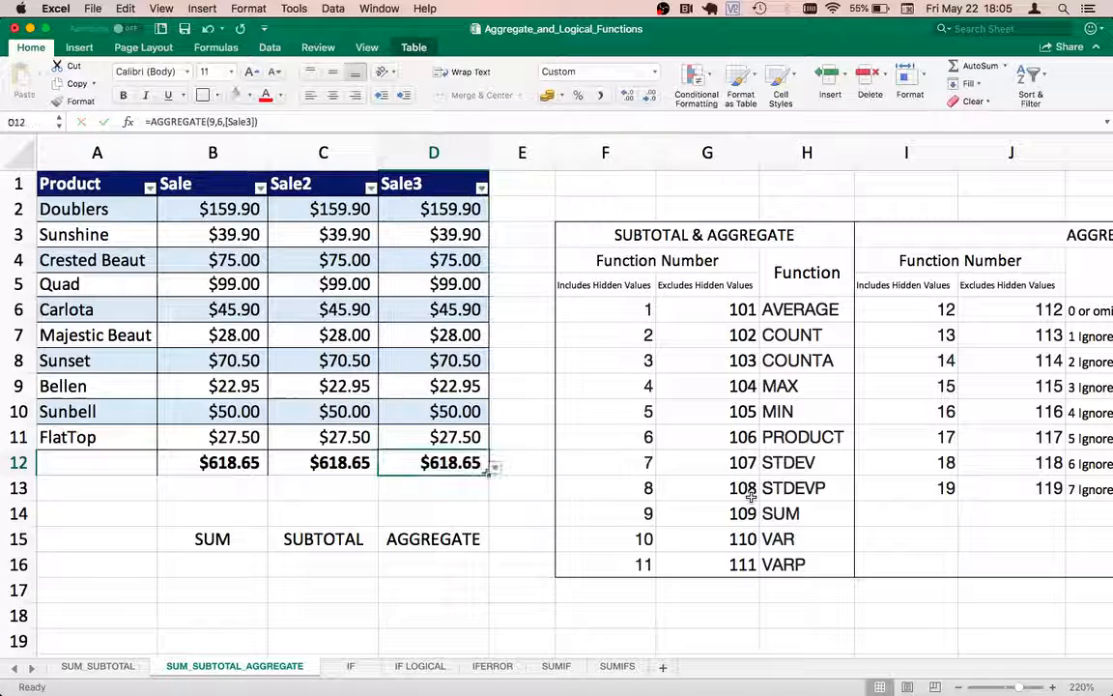
Step: Step back and forth across the totals in B12:D12 to compare the three functions' results
key("Left")
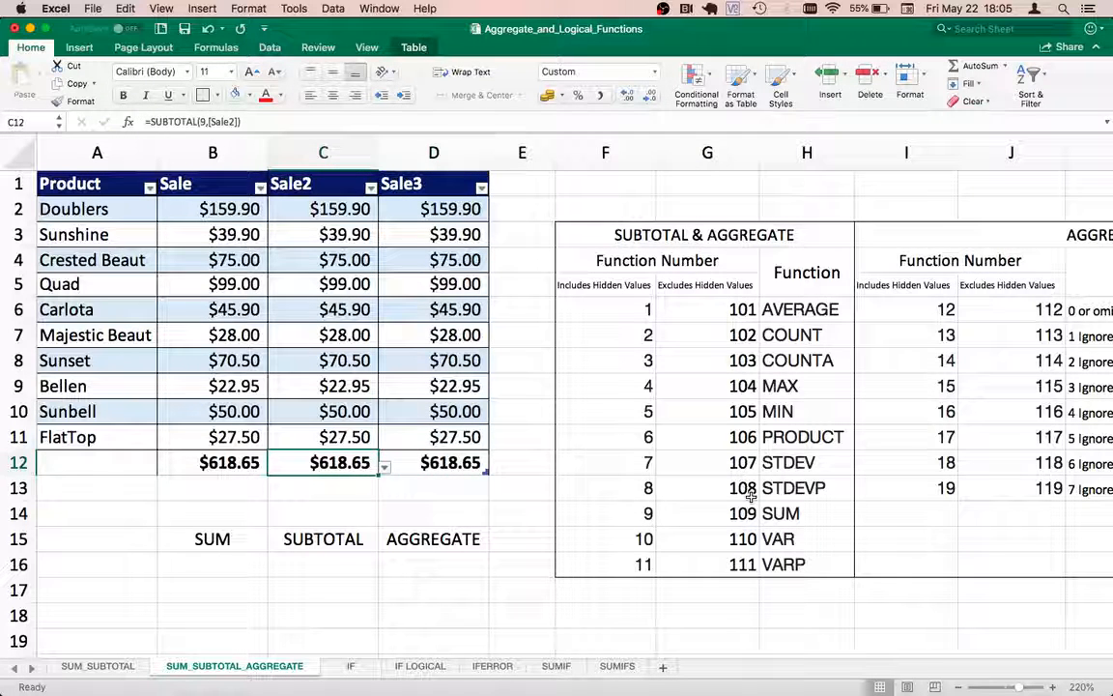
key("Left")
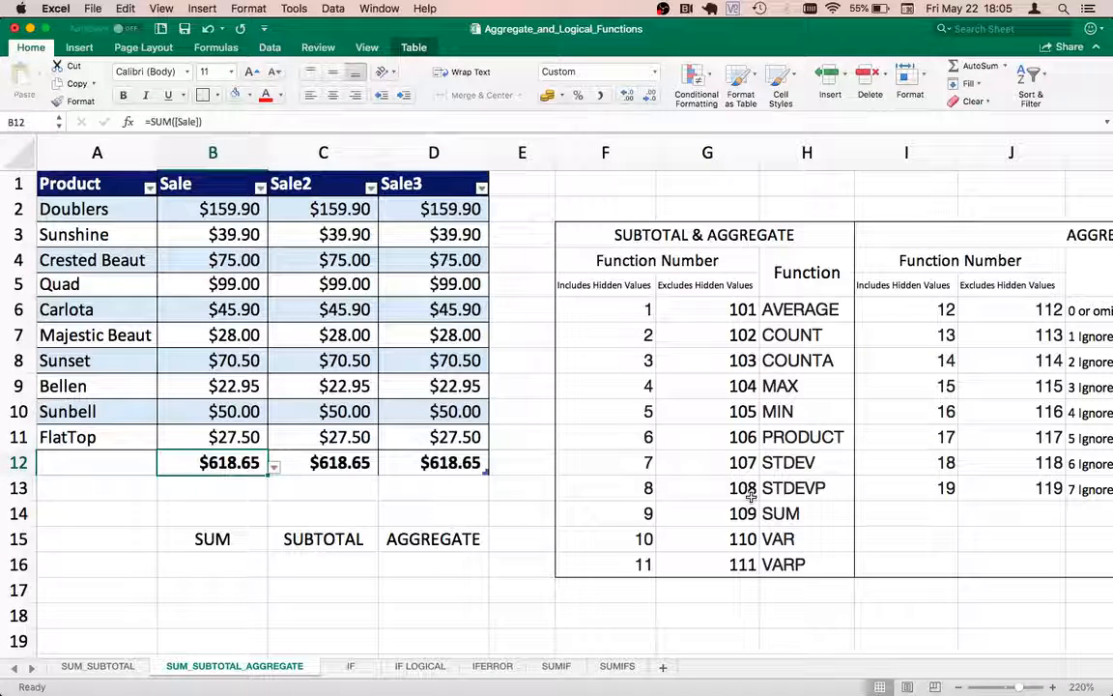
key("Right")
key("Right")
key("Left")
key("Left")
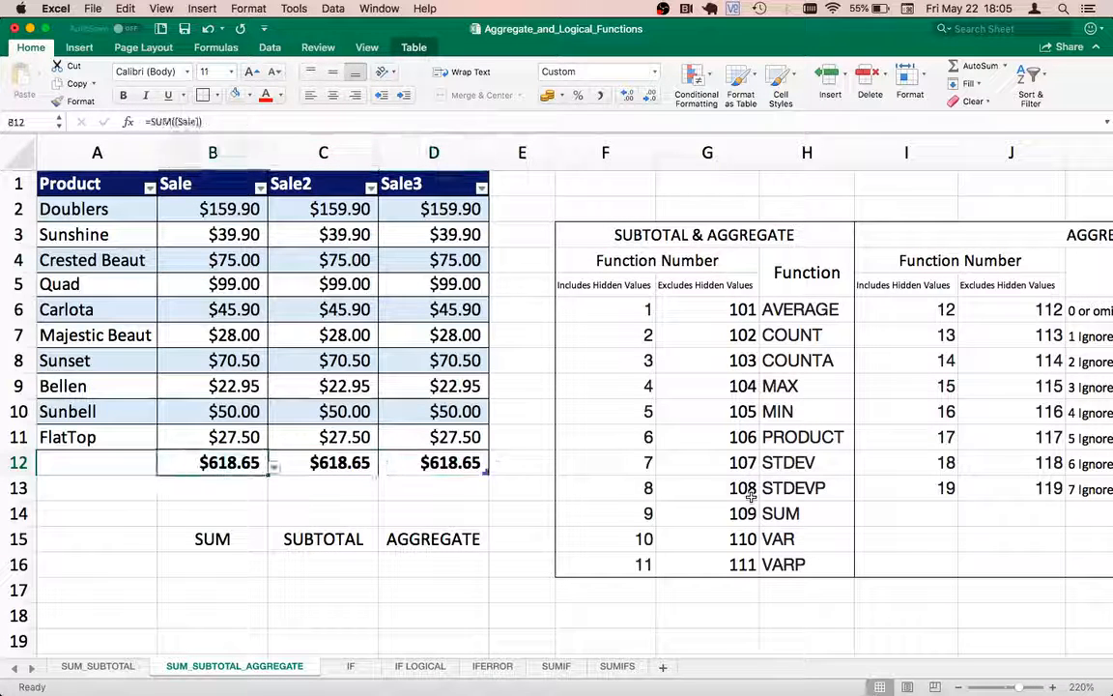
Step: Filter the Product column to show only Bellen and Carlota, and move the filter dialog clear of the sales table
left_click(149, 188)
left_click(194, 263)
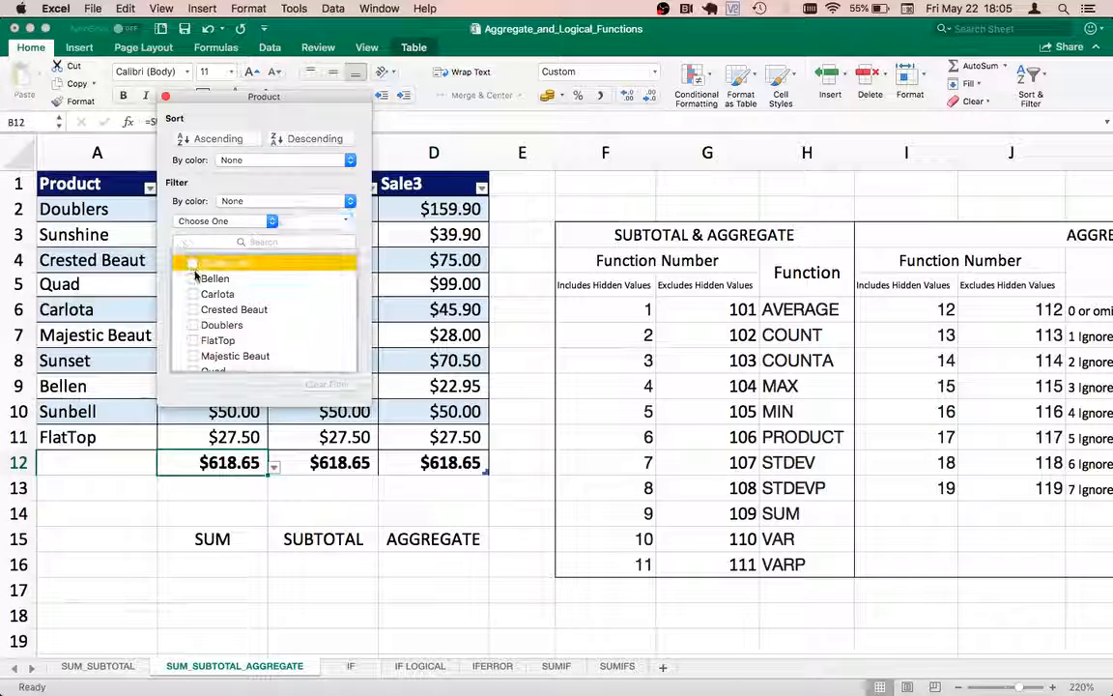
left_click(192, 278)
left_click(192, 335)
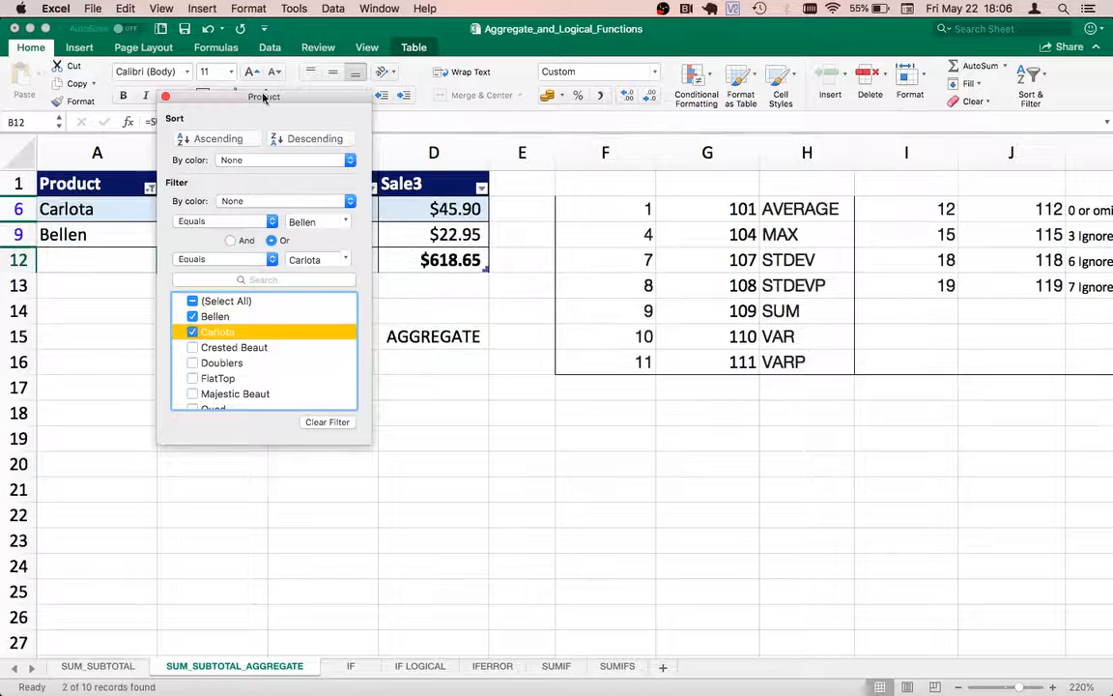
left_click_drag(250, 102, 151, 378)
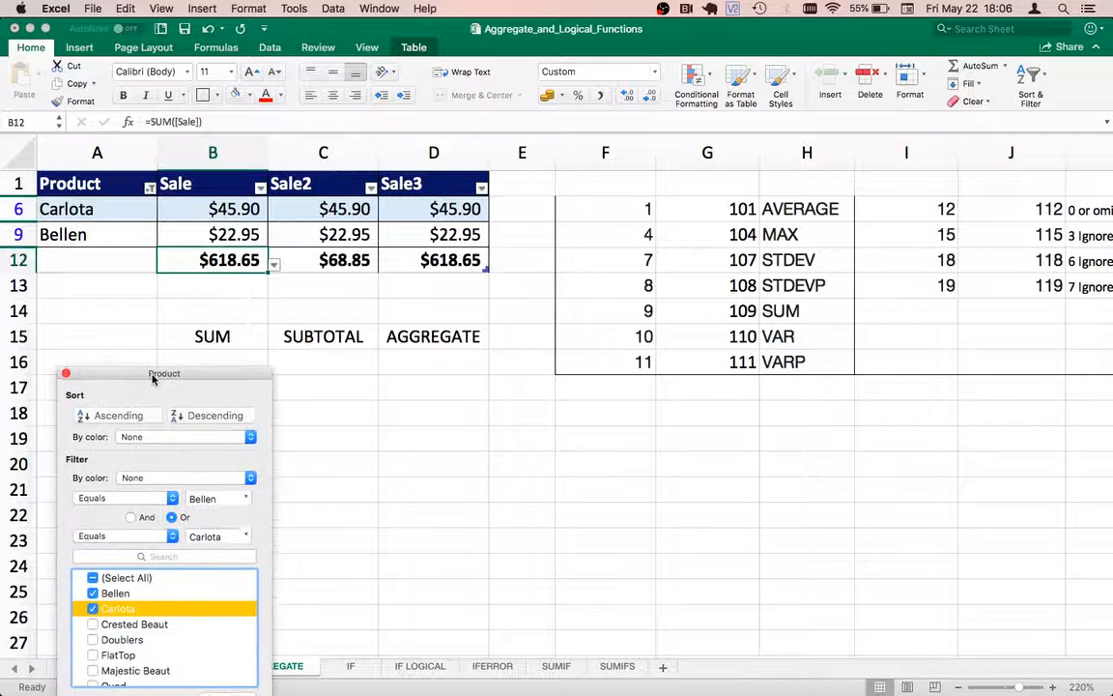
Step: Inspect the SUBTOTAL formula in C12 and the AGGREGATE formula in D12 to compare how each treats filtered rows
left_click(304, 263)
left_click(305, 264)
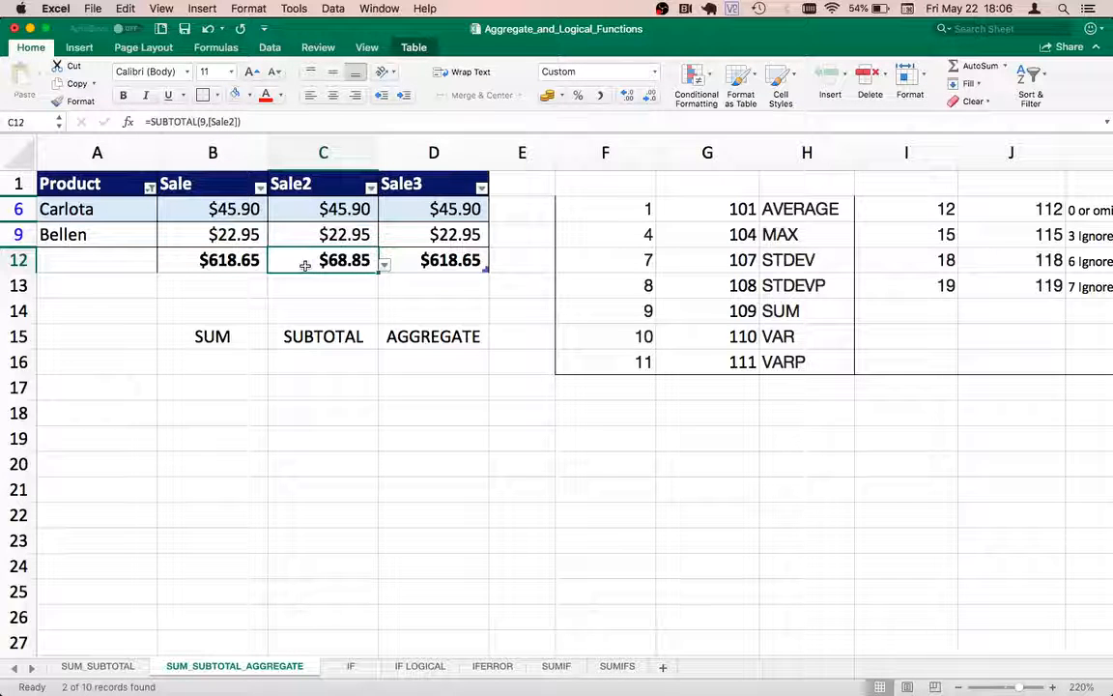
key("Right")
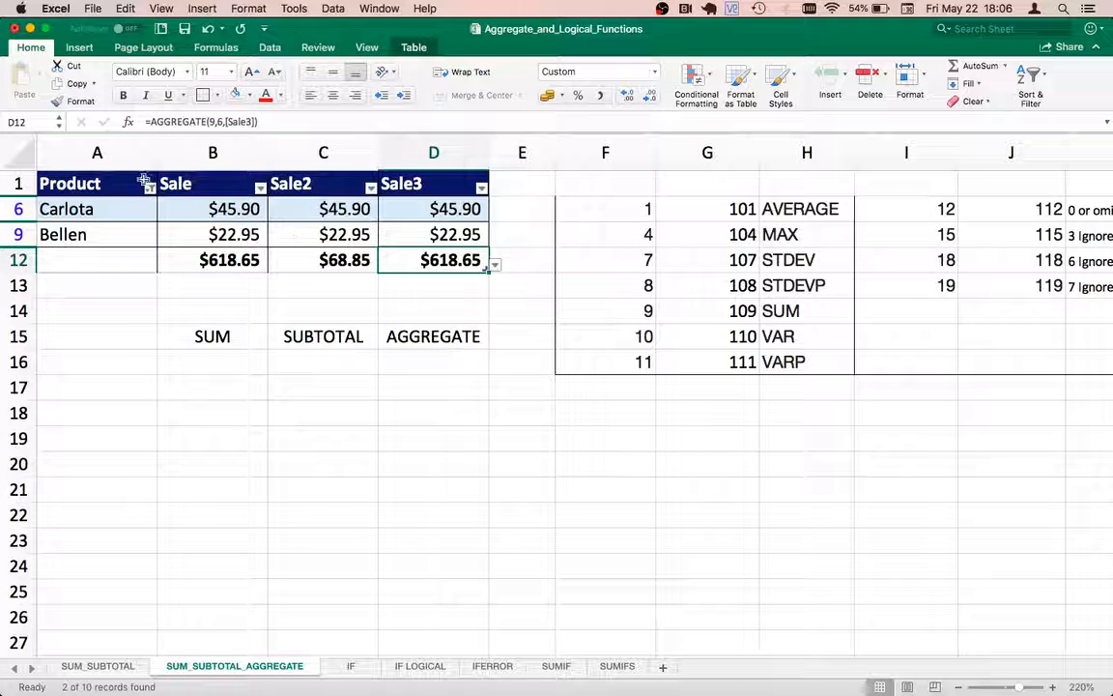
left_click(328, 259)
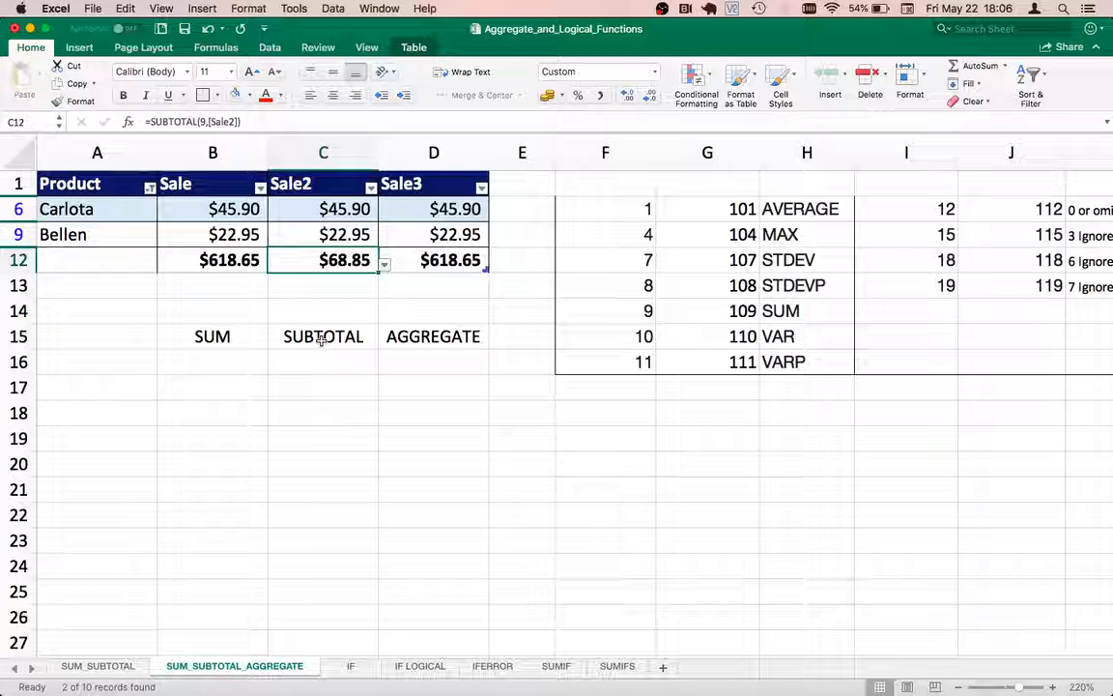
Step: Clear the Product filter by selecting all products again and close the filter dialog
left_click(150, 188)
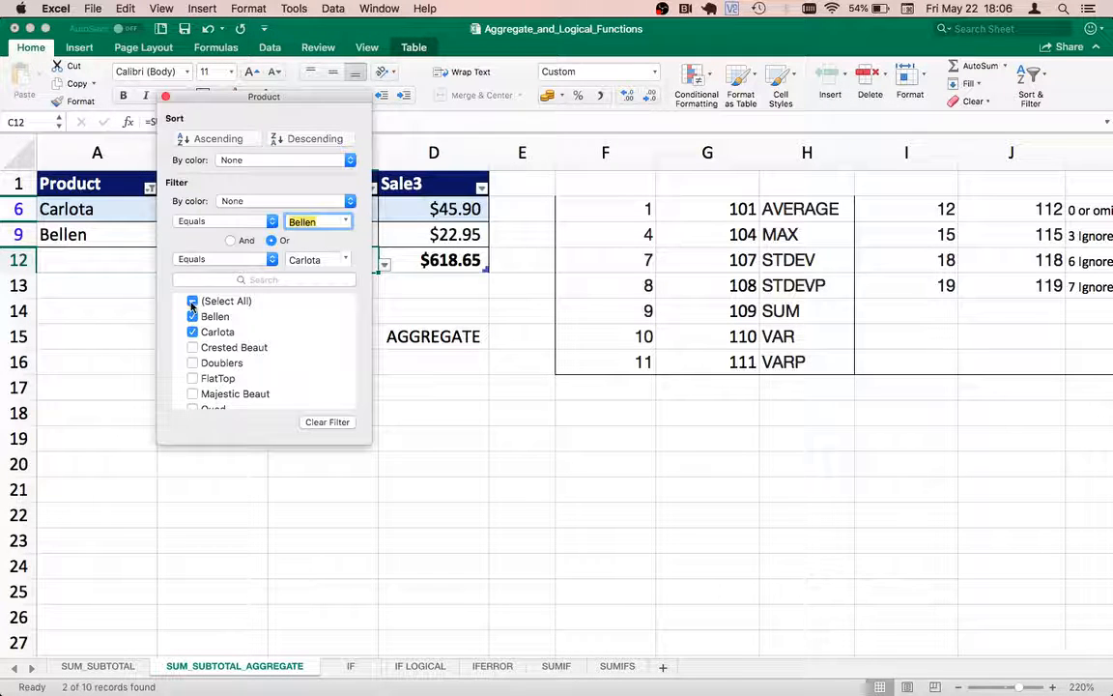
left_click(192, 263)
left_click(165, 95)
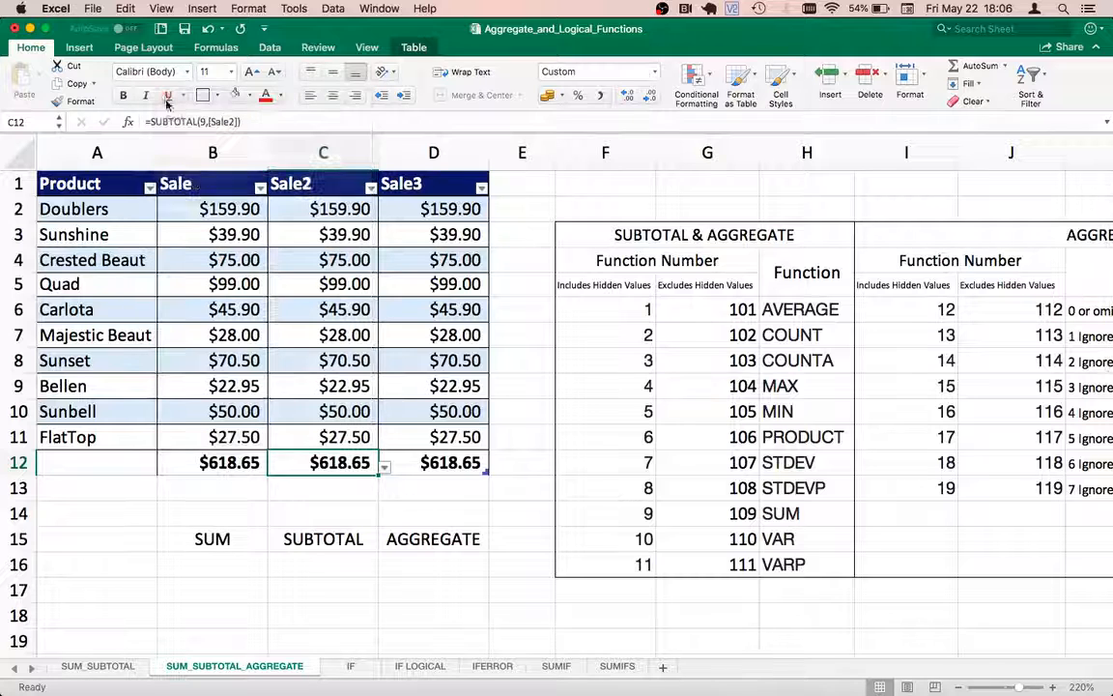
Step: Replace Sunset's Sale value in B8 with the division-by-zero formula =1/0
left_click(399, 402)
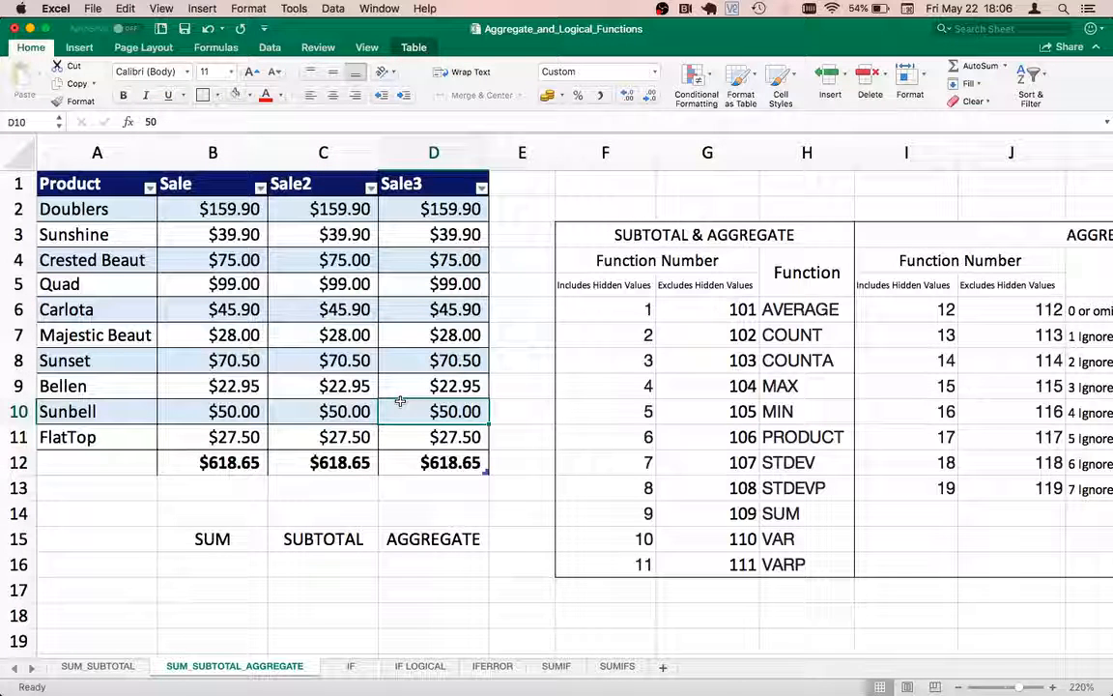
key("Left")
key("Left")
key("Up")
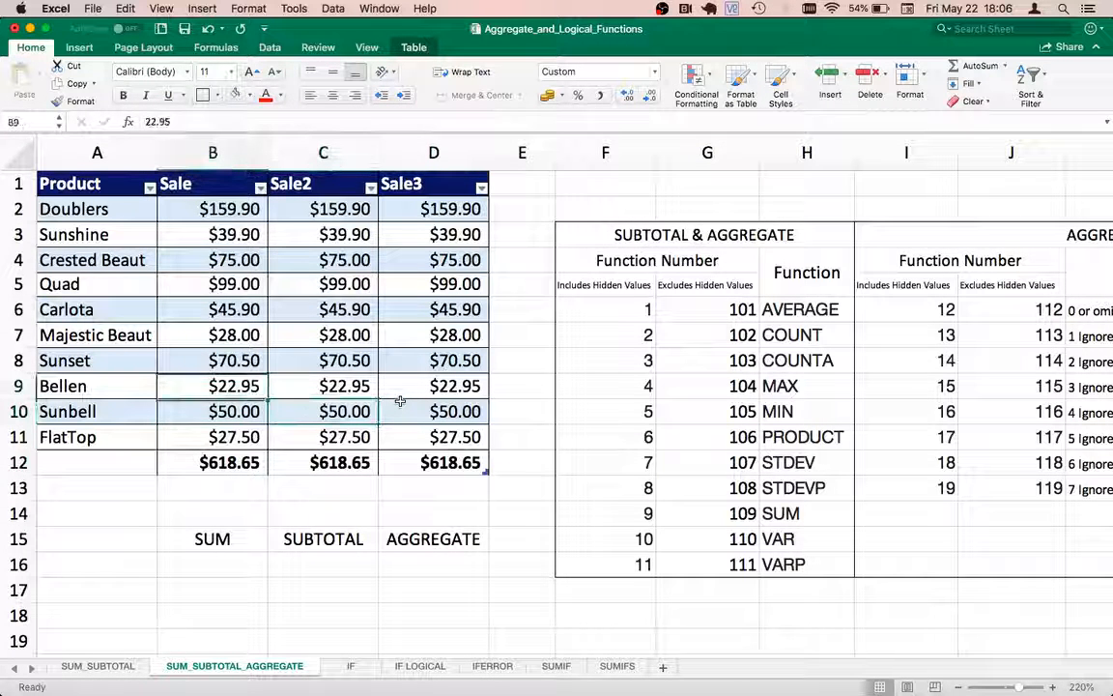
key("Up")
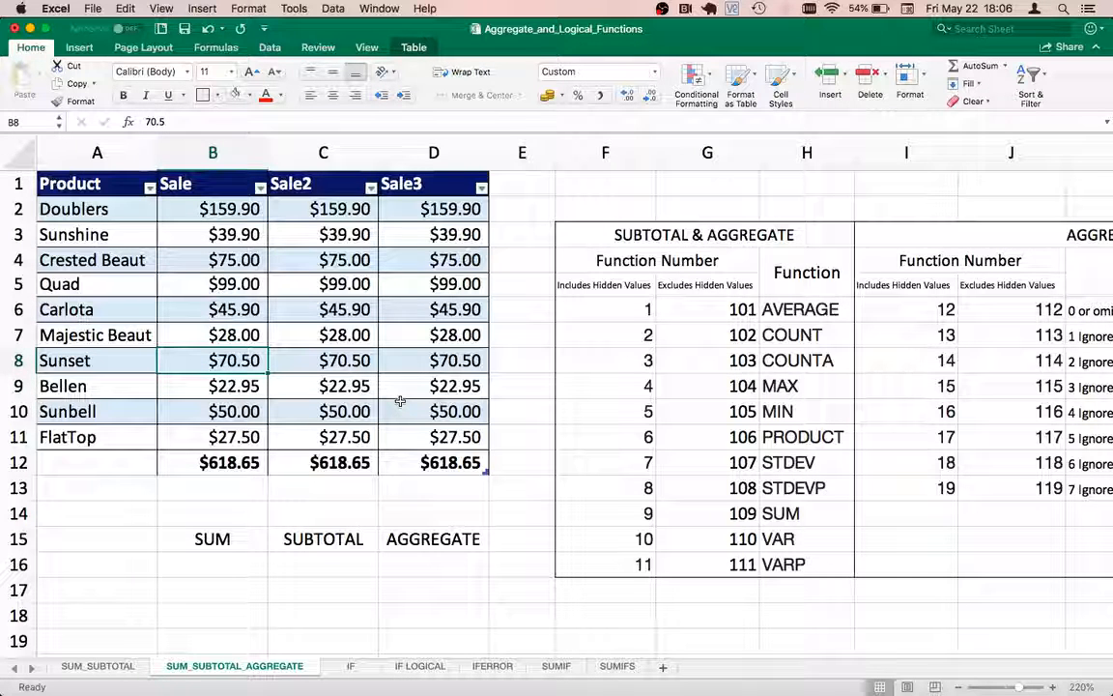
type("=1")
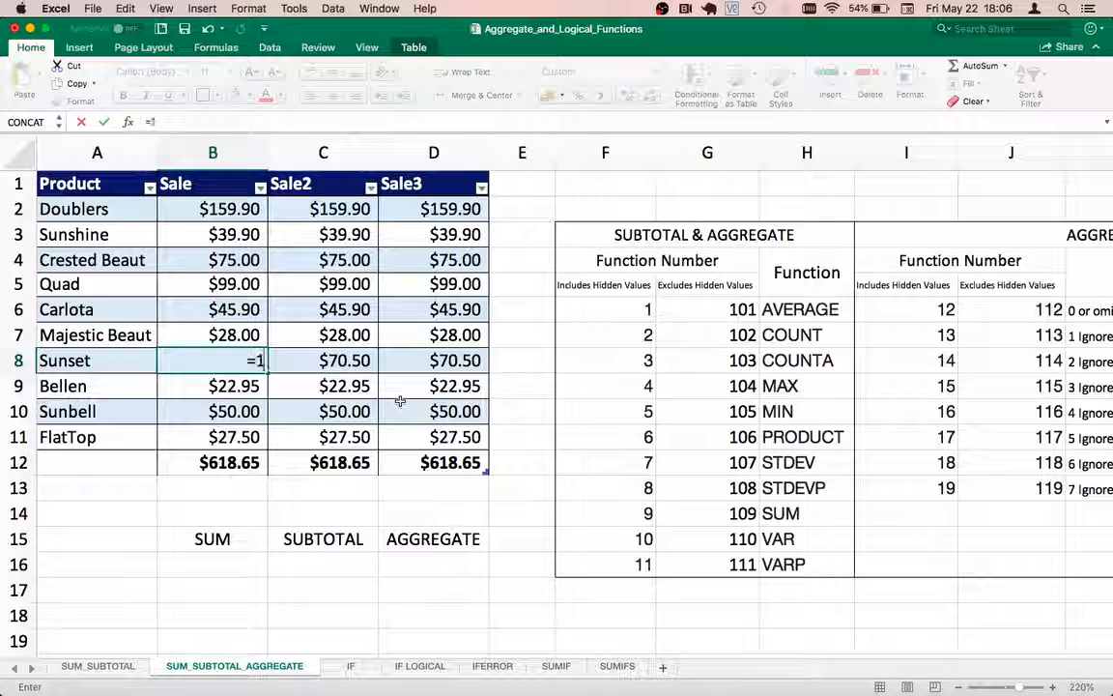
type("/0")
key("Return")
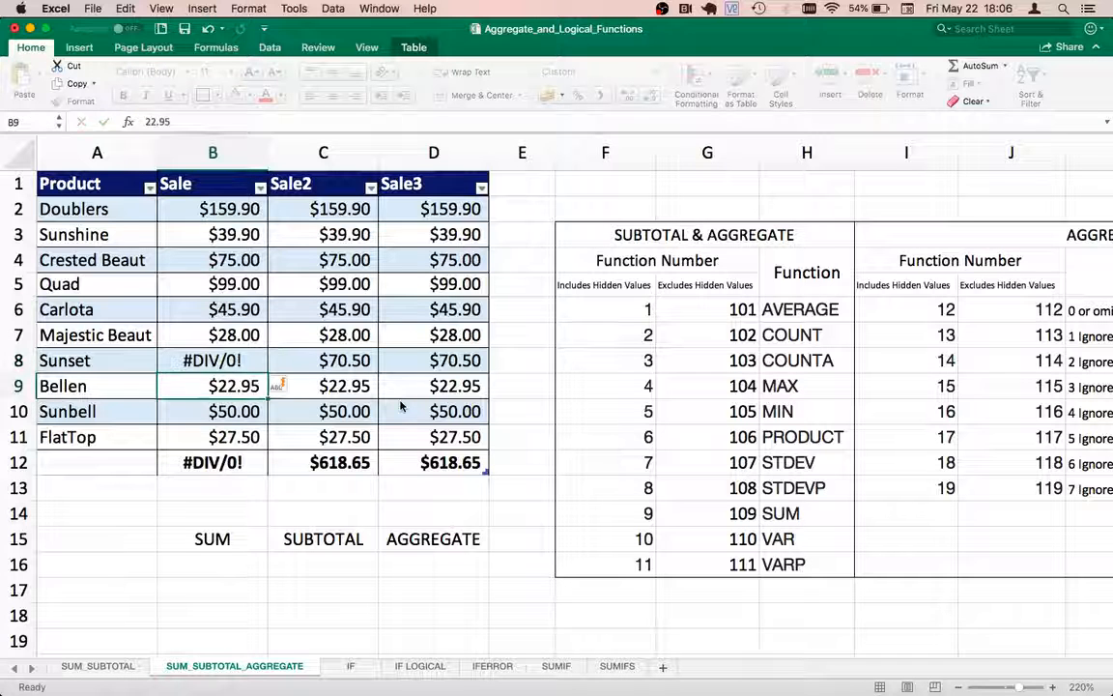
key("Up")
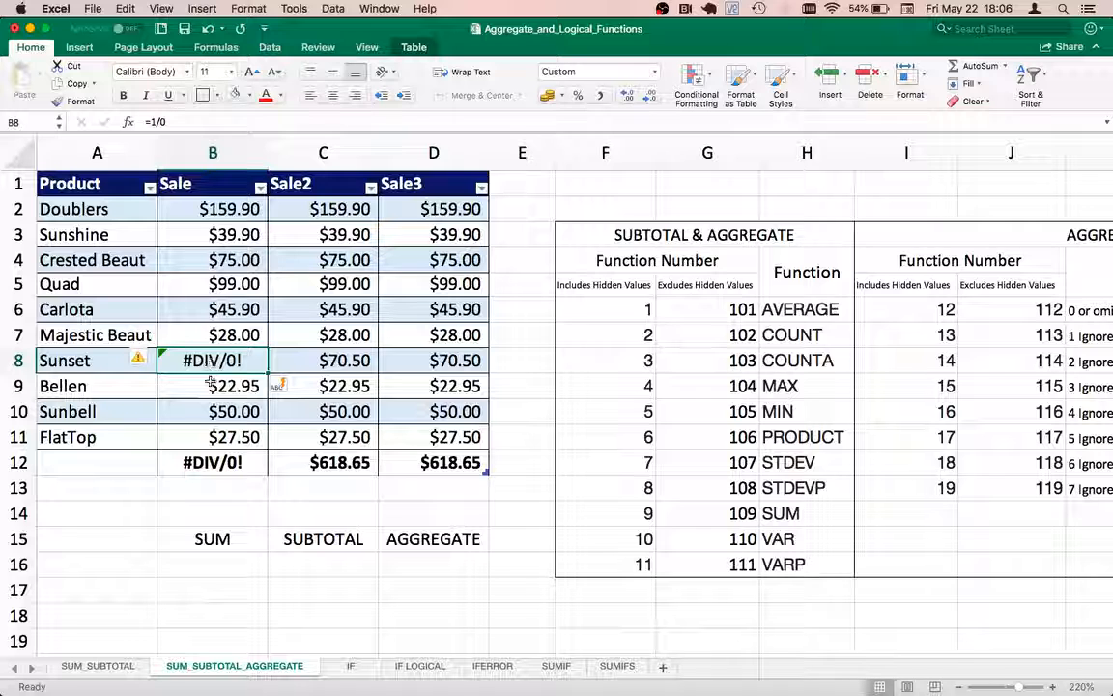
Step: Check the SUM total in B12 and review the Sale values above and below the error in B8
left_click(190, 464)
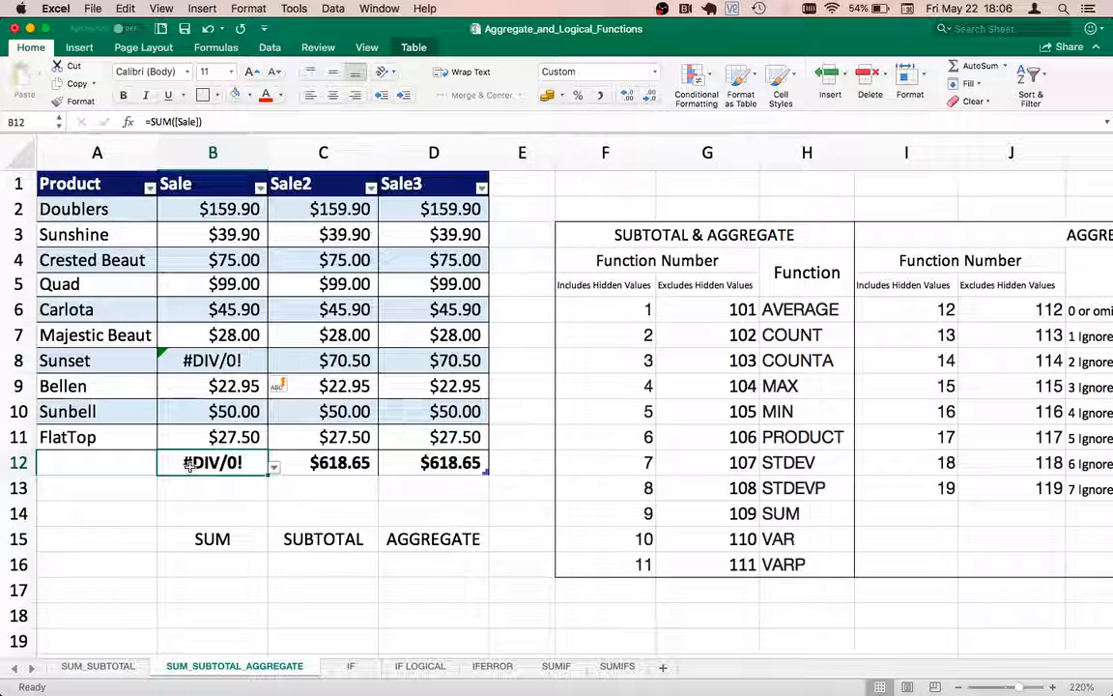
key("Up")
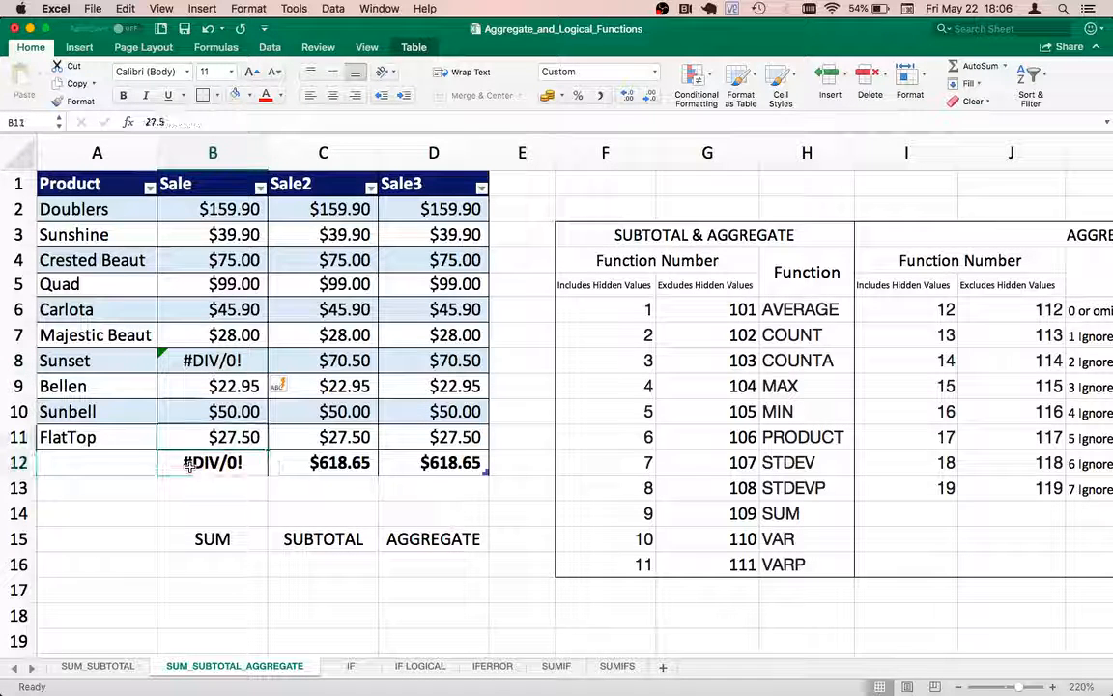
key("shift+Up")
key("shift+Up")
key("Up")
key("Up")
key("Up")
key("Up")
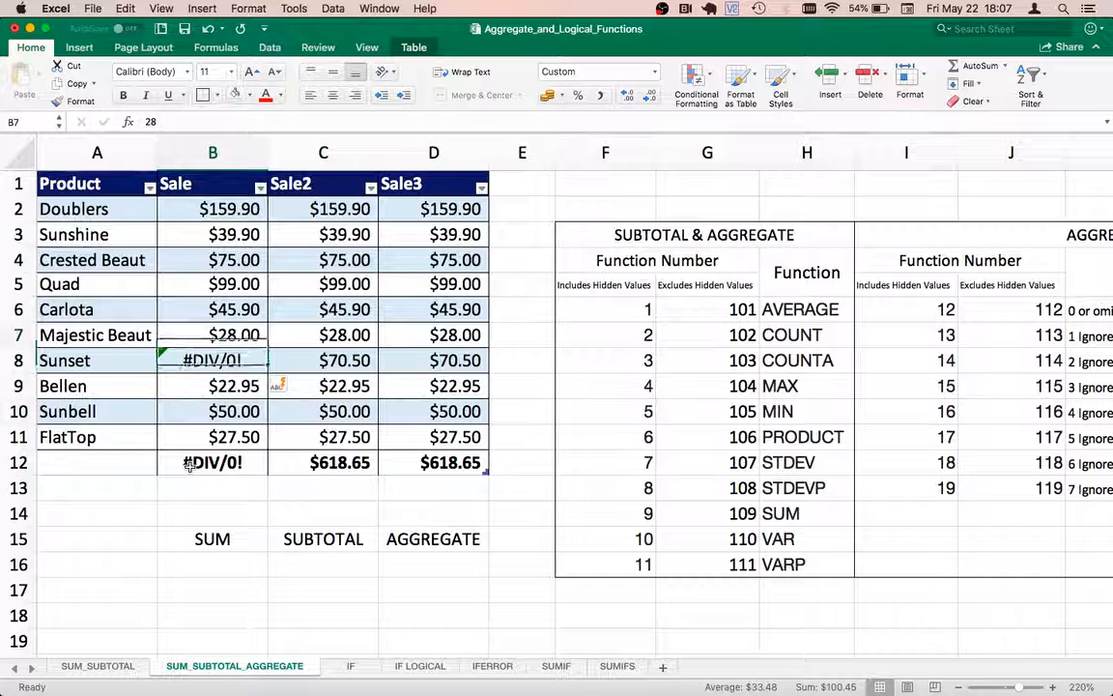
key("shift+Up")
key("shift+Up")
key("shift+Up")
key("shift+Up")
key("shift+Up")
key("Down")
key("Down")
key("Down")
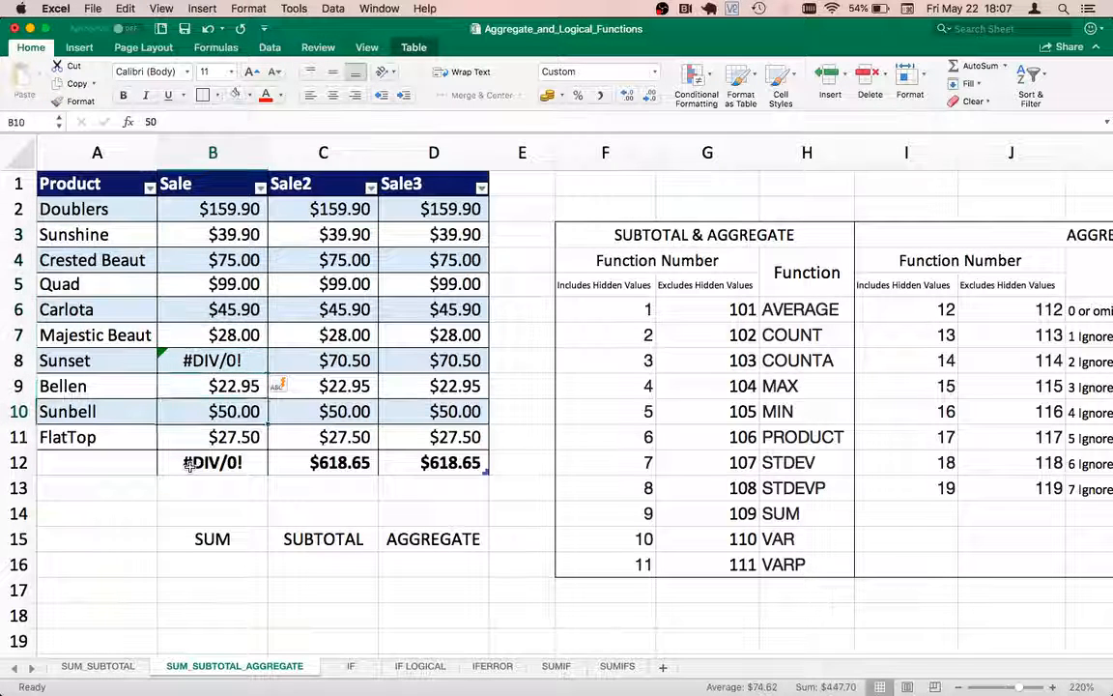
key("Down")
key("Down")
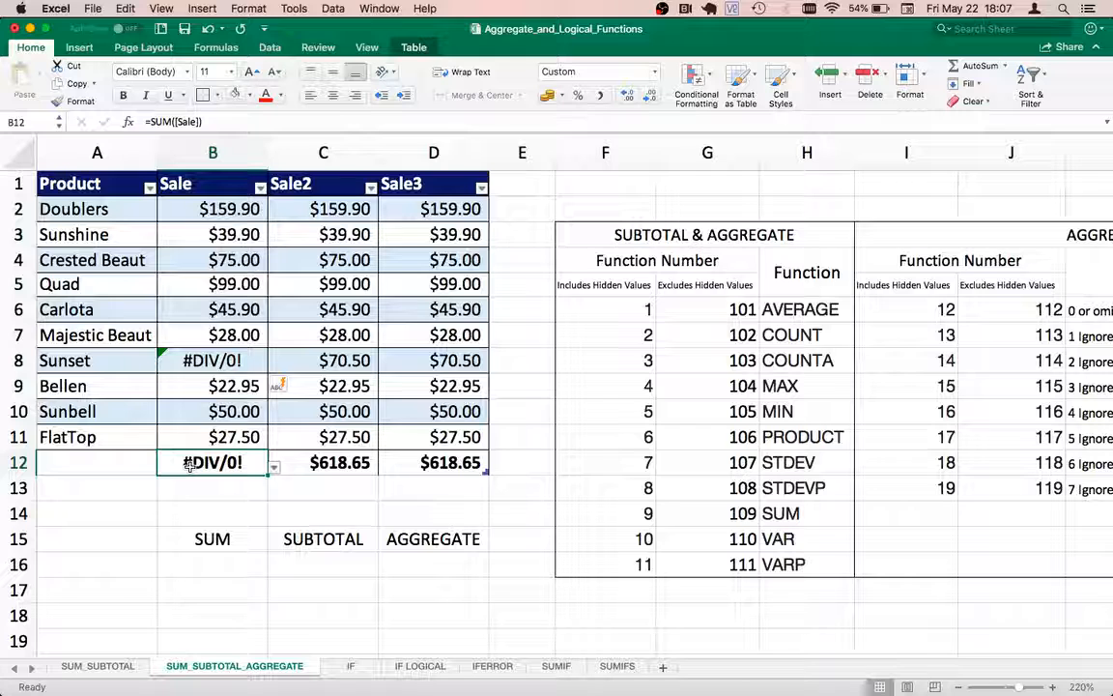
Step: Replace Sunset's Sale2 value in C8 with the formula =1/0
key("Up")
key("Up")
key("Up")
key("Up")
key("Right")
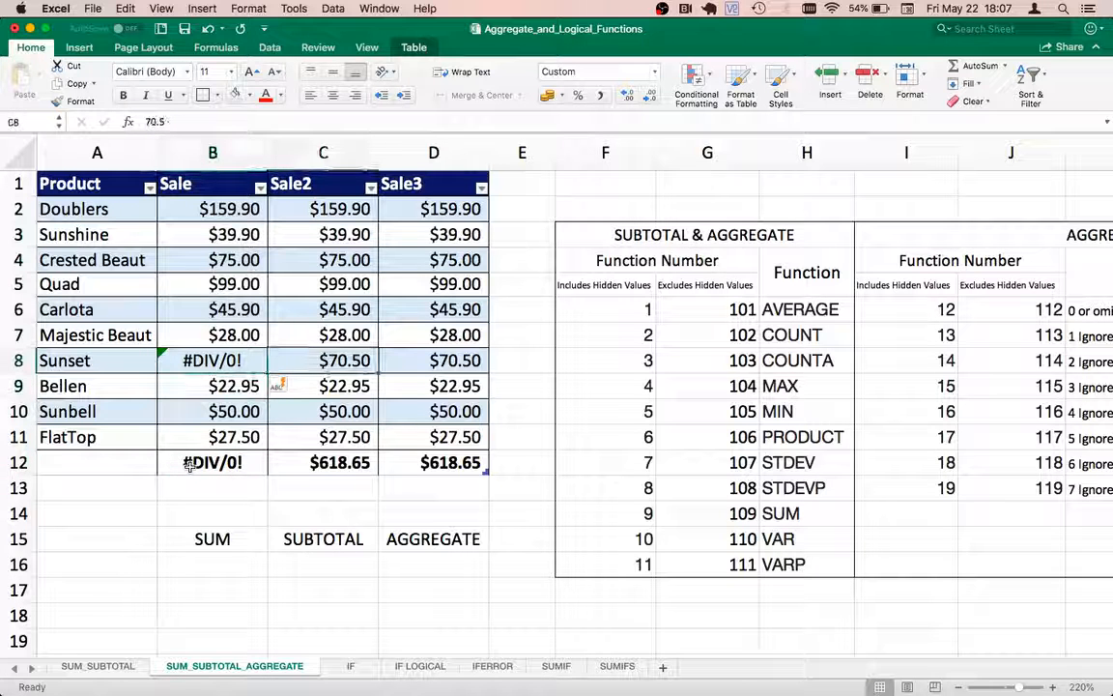
type("=1/")
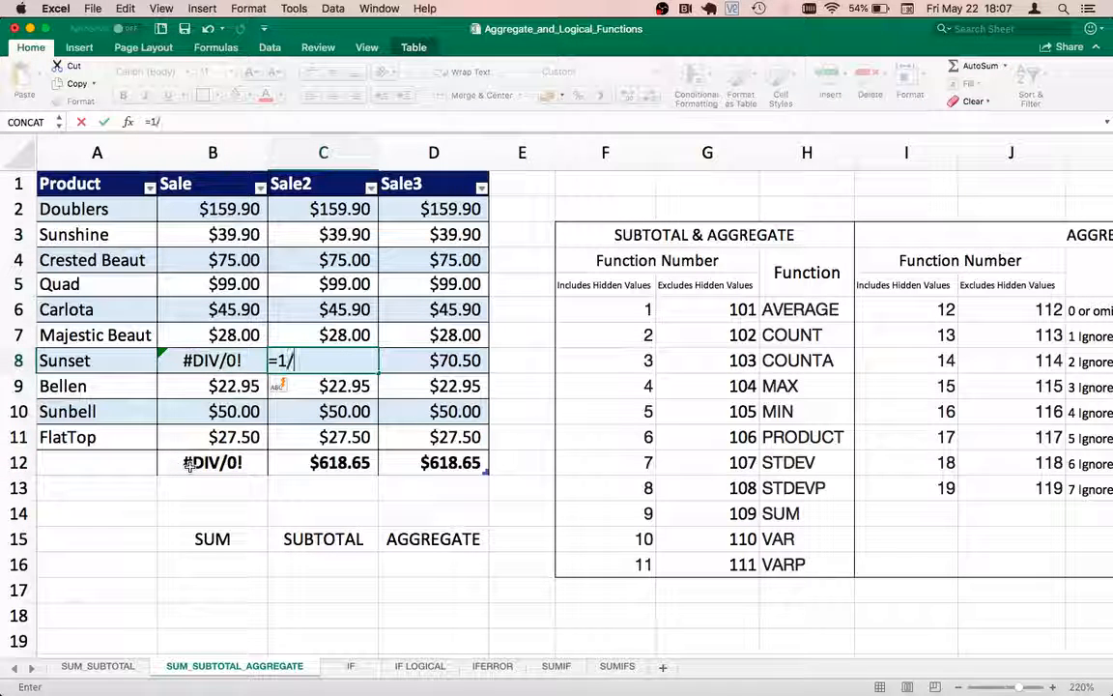
type("0")
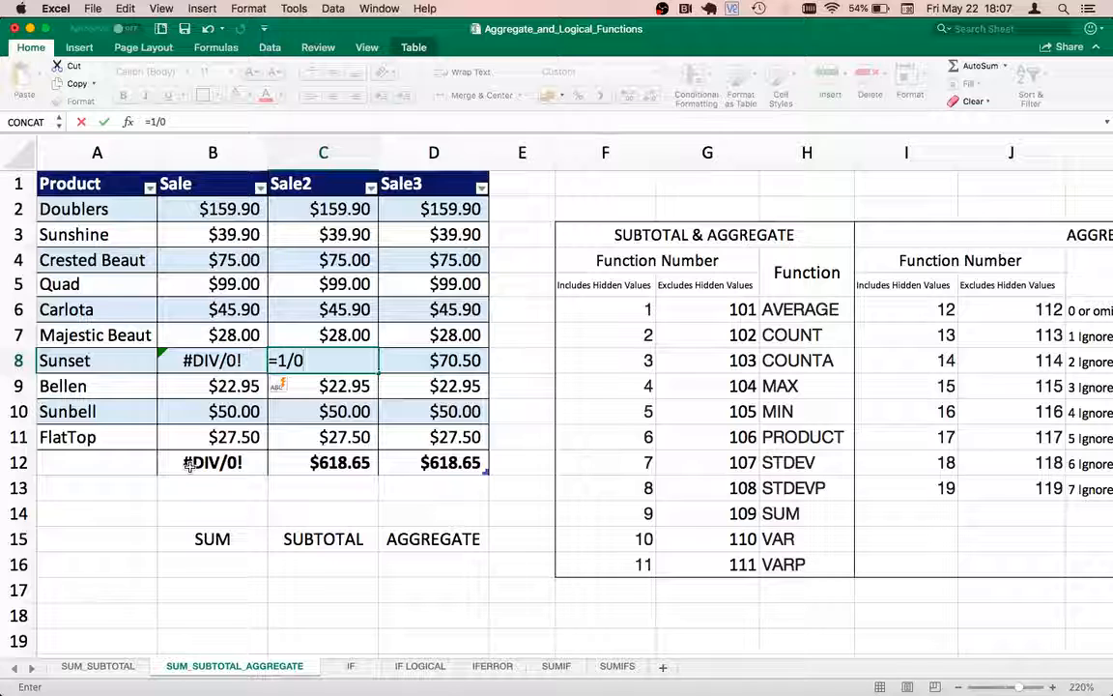
key("ctrl+Return")
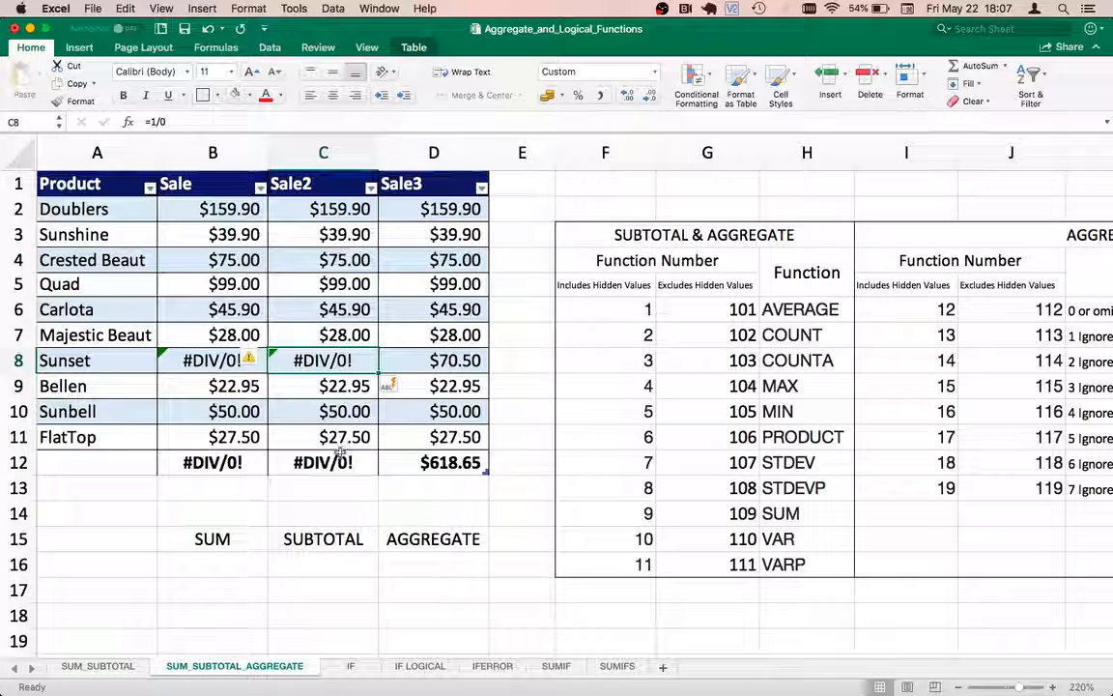
Step: Replace Sunset's Sale3 value in D8 with the formula =1/0
left_click(452, 361)
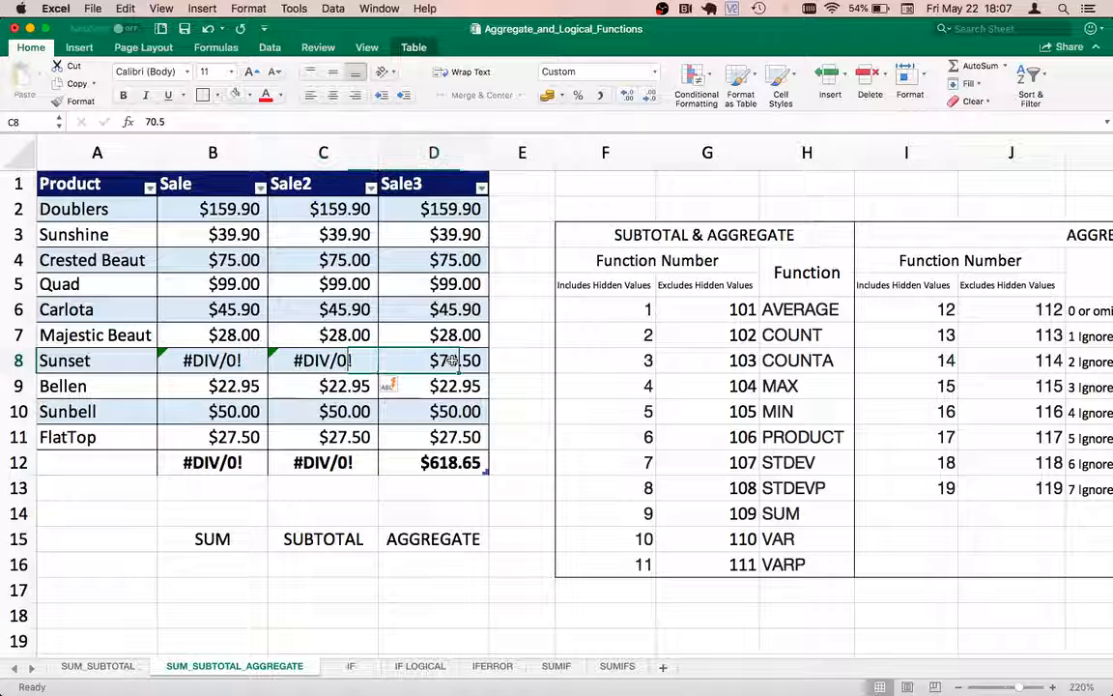
type("=1/0")
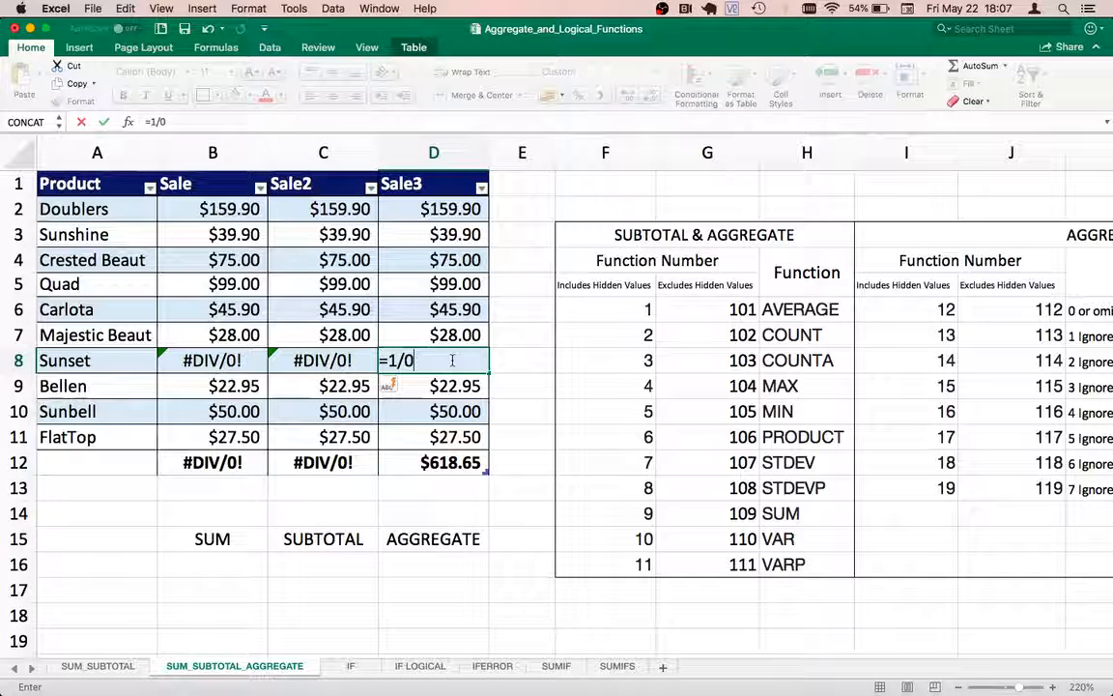
key("Return")
left_click(452, 362)
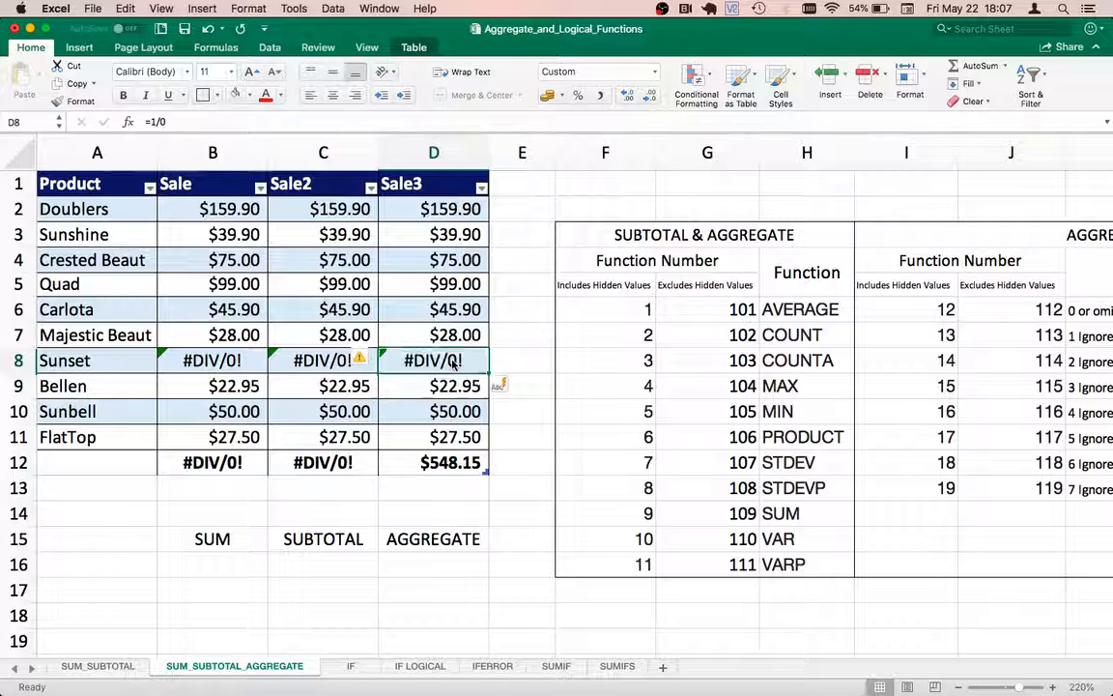
Step: Examine the AGGREGATE formula in D12 and its arguments against the error in D8, leaving the formula as it is
left_click(428, 468)
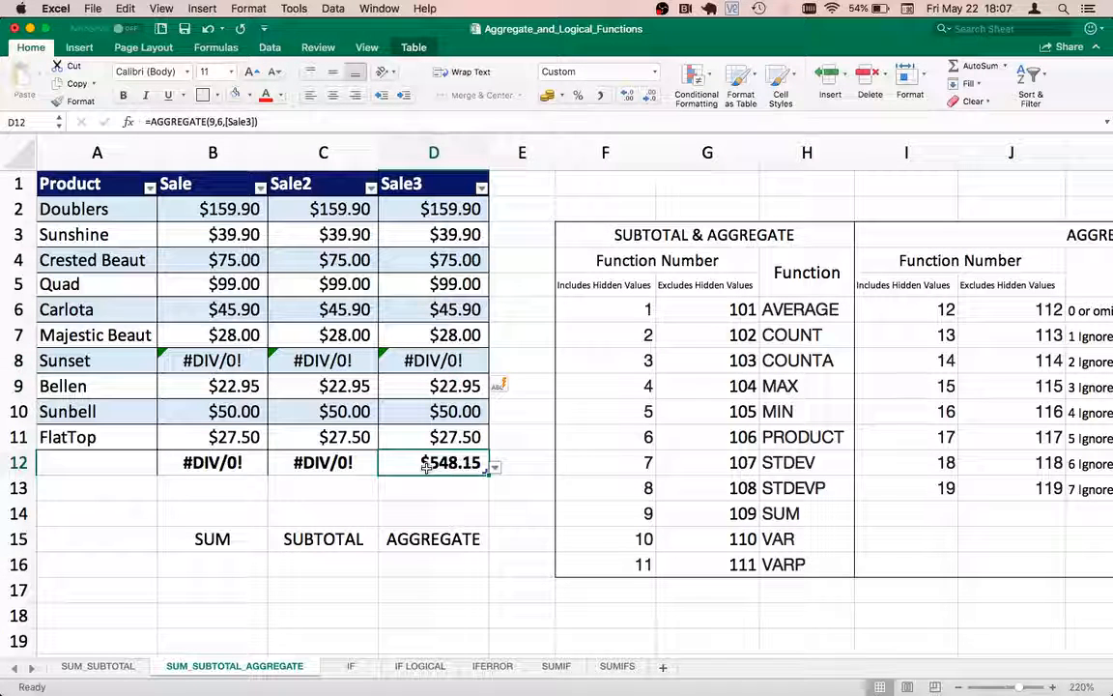
left_click(404, 361)
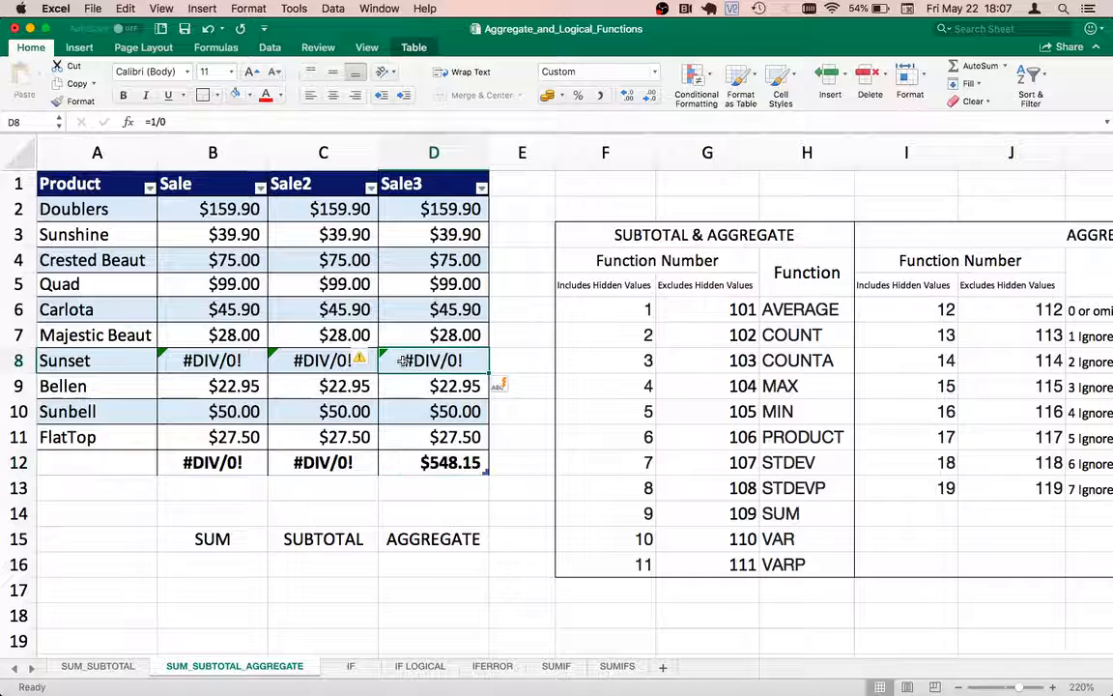
left_click(403, 464)
double_click(403, 464)
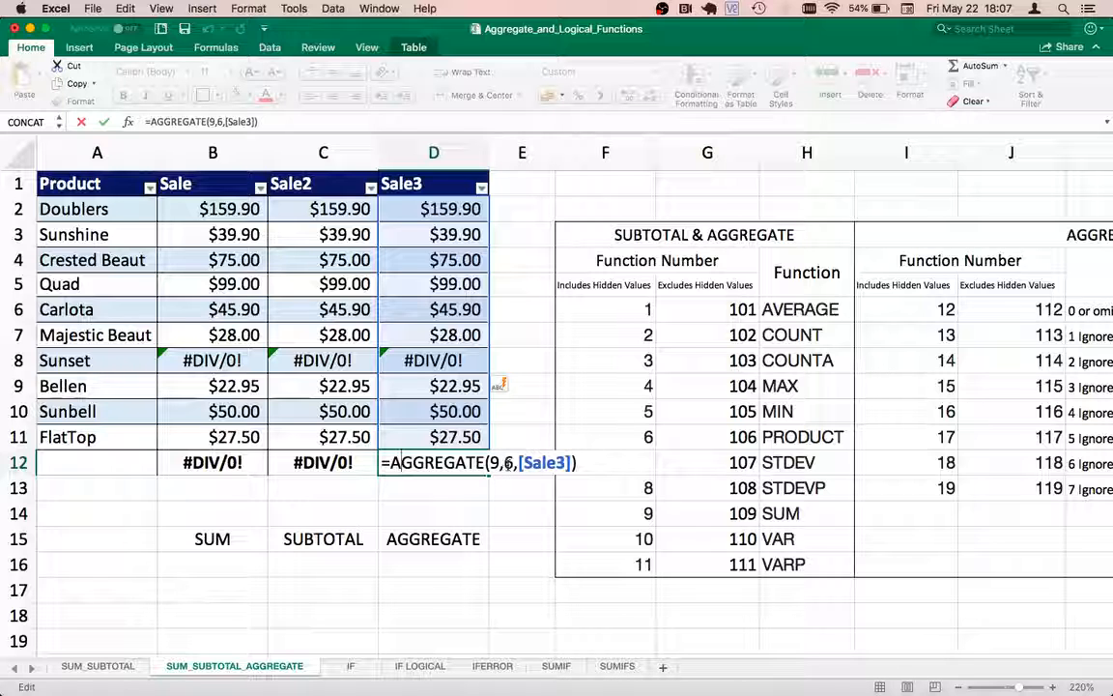
key("Return")
Step: Go across to the AGGREGATE reference table and examine option 6, Ignore error values, in K12
key("Right")
key("Right")
key("Right")
key("Right")
key("Right")
key("Right")
key("Right")
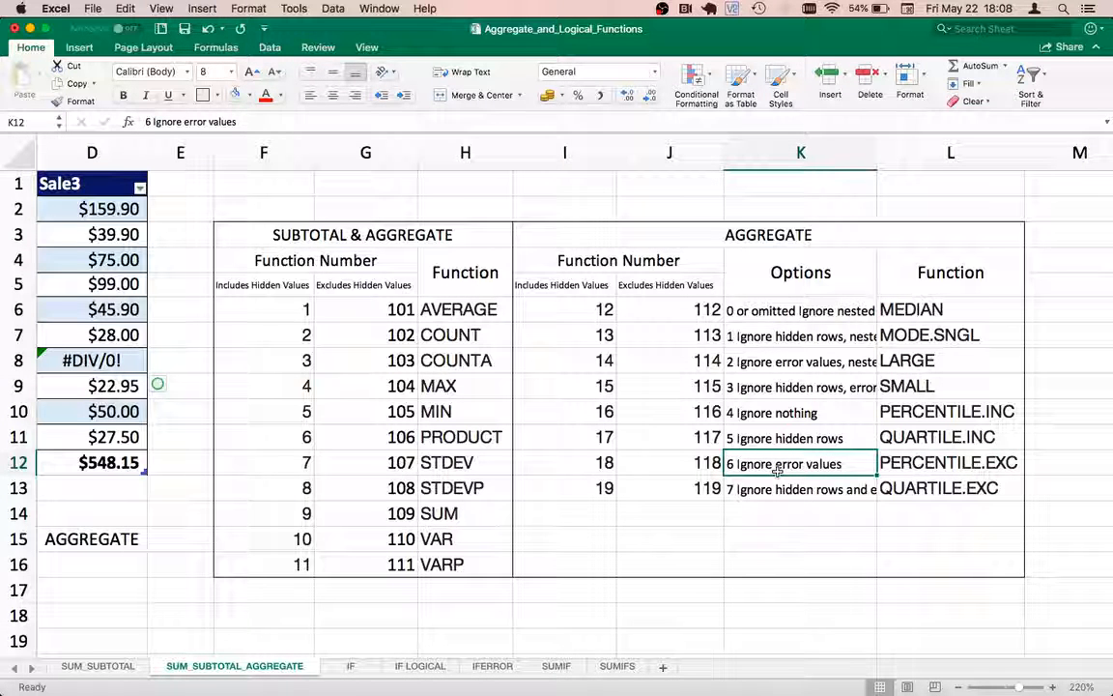
Step: Return to the sales table's total row and compare the SUM, SUBTOTAL and AGGREGATE results in B12:D12
key("Left")
key("Left")
key("Left")
key("Left")
key("Left")
key("Left")
key("Left")
key("Left")
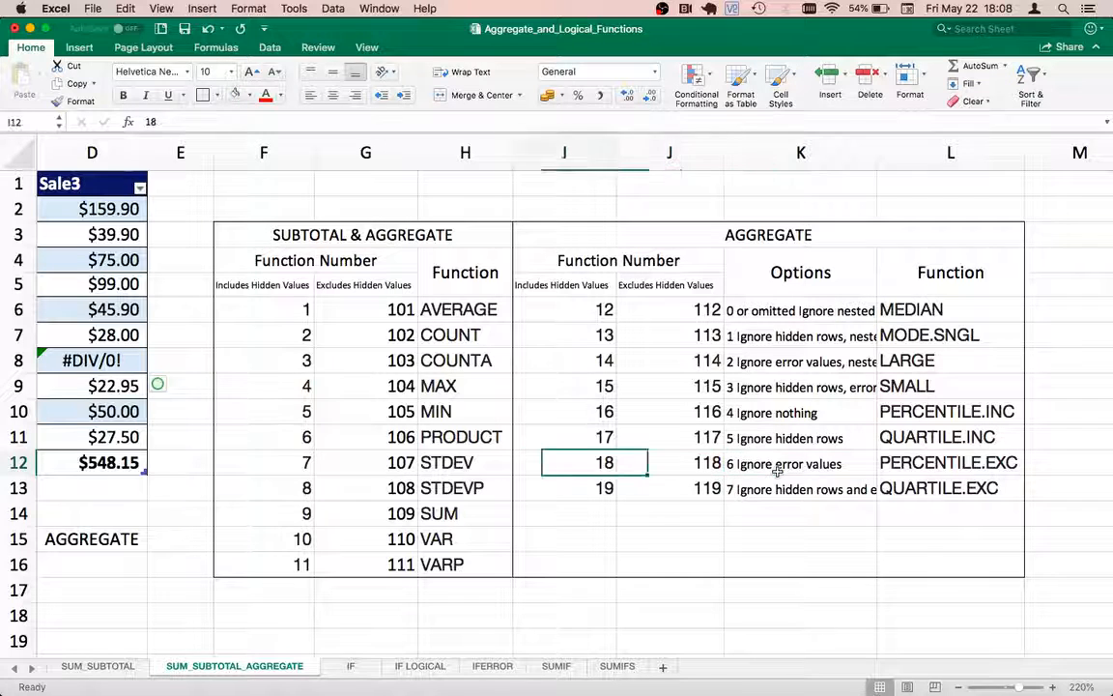
key("Right")
key("Left")
key("Left")
key("Left")
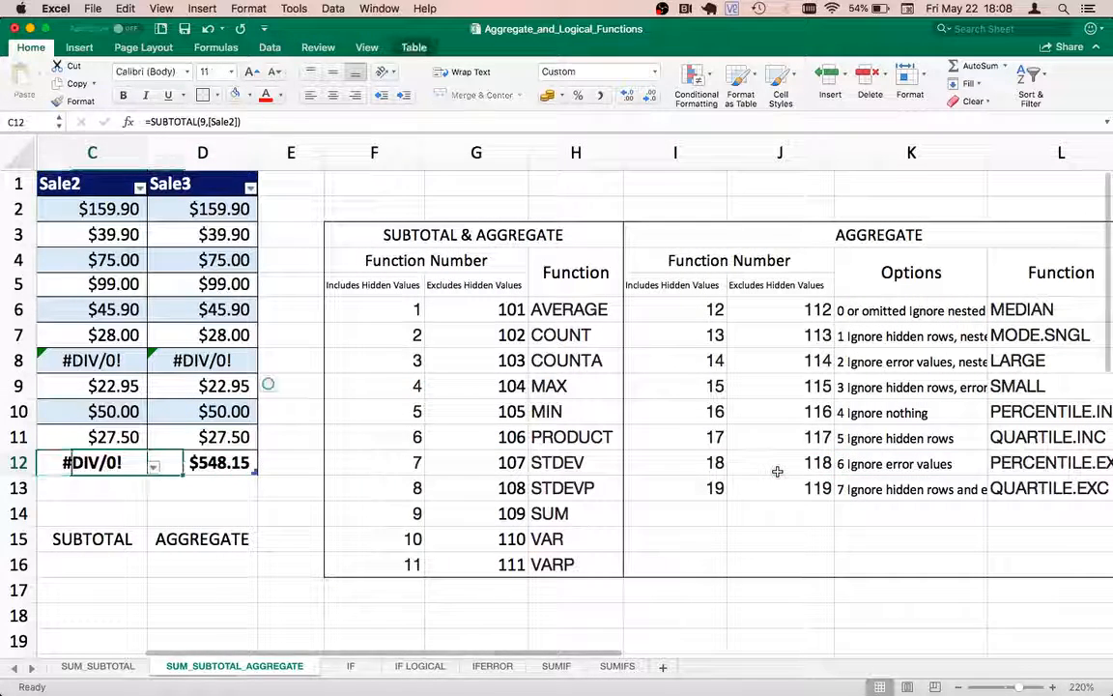
key("Right")
key("Right")
key("Right")
key("Left")
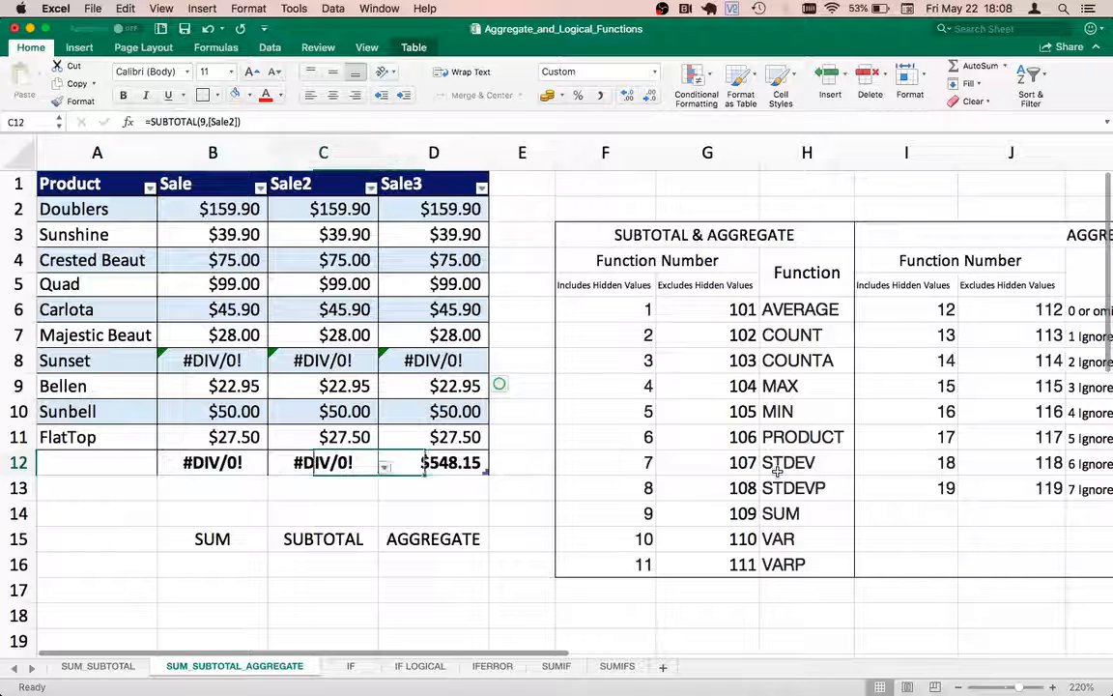
key("Left")
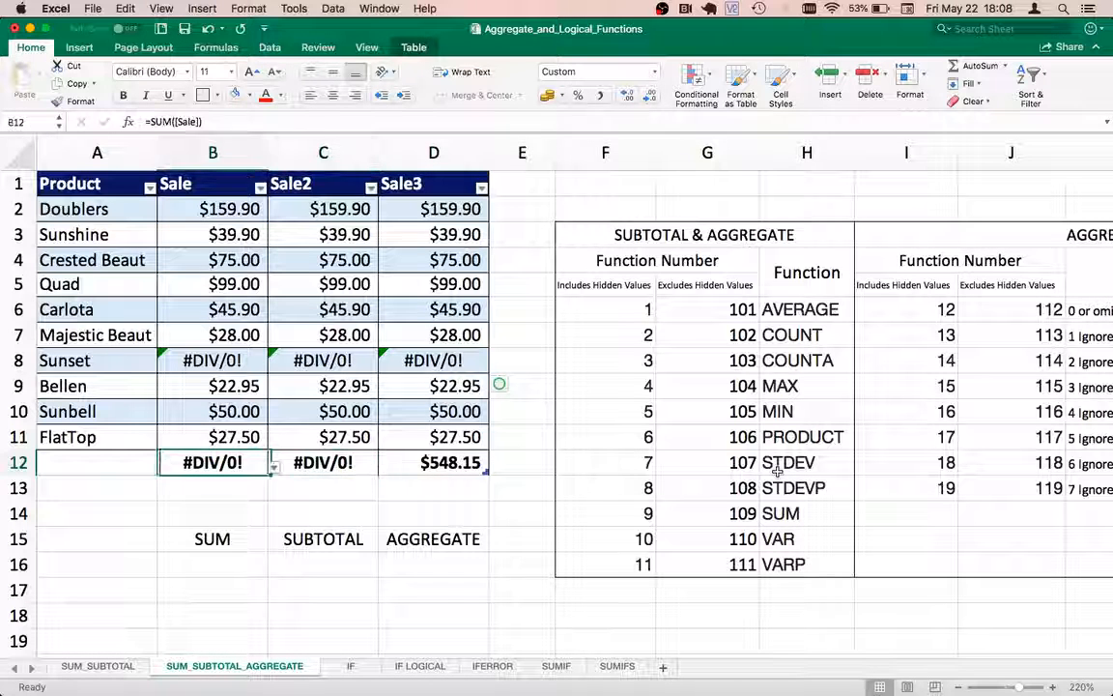
Step: Go to the AGGREGATE total in D12 and up to Sunset's Sale3 error in D8 for review
key("Right")
key("Right")
key("Up")
key("Up")
key("Up")
key("Up")
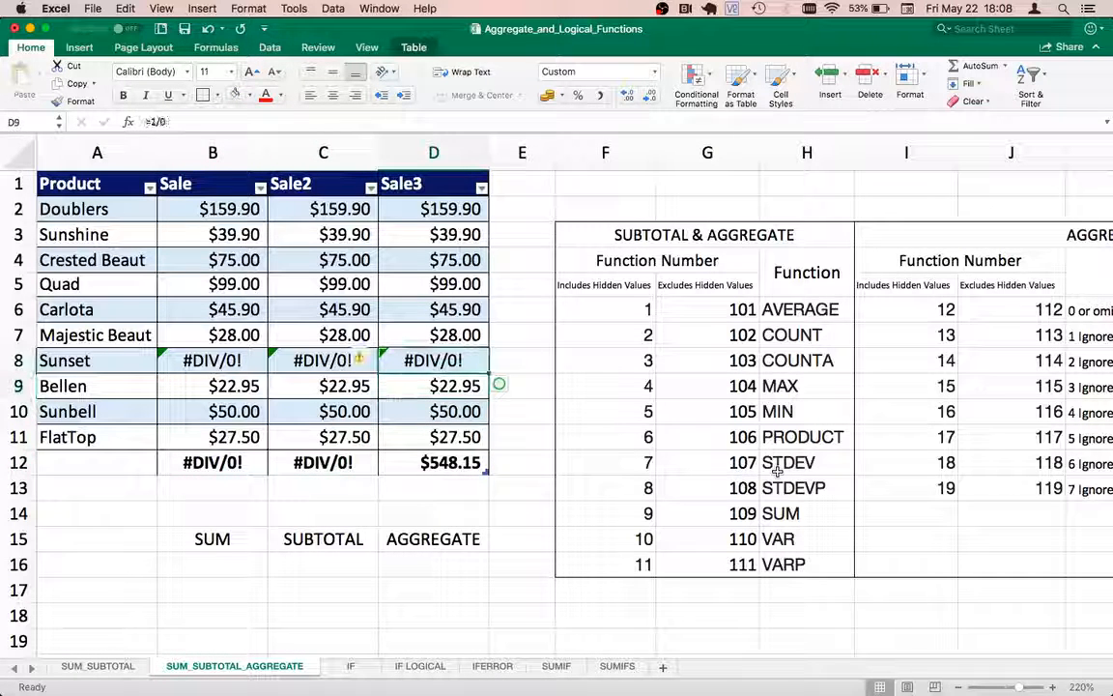
Step: Go to the Sale3 total in D12 and inspect its AGGREGATE arguments 9 and 6, leaving the formula as it is
key("Down")
key("Down")
key("Down")
key("Down")
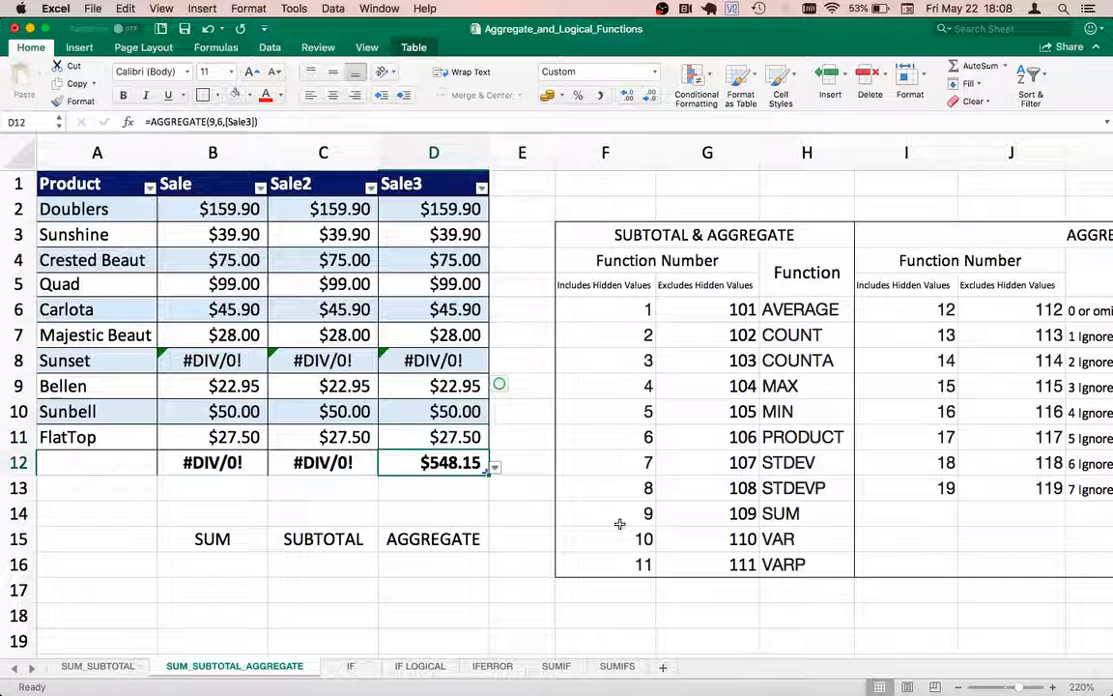
double_click(436, 462)
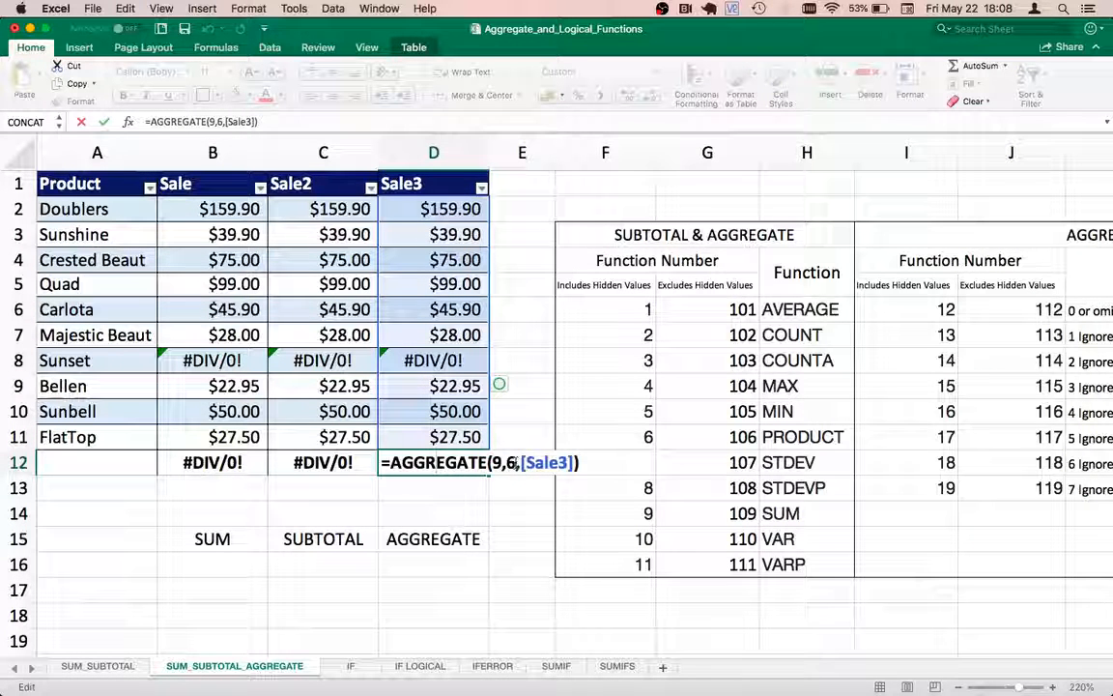
key("Escape")
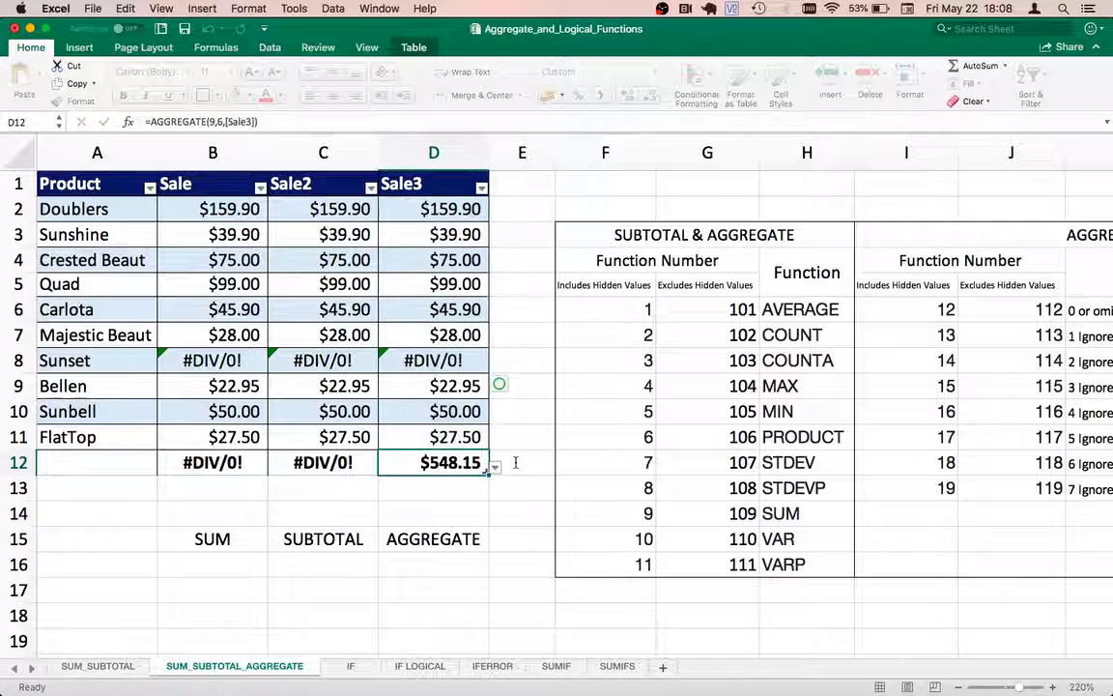
Step: Go across to the AGGREGATE Options column and review the listed options in K7:K12, finishing on option 6, Ignore error values
key("Right")
key("Right")
key("Right")
key("Right")
key("Right")
key("Right")
key("Right")
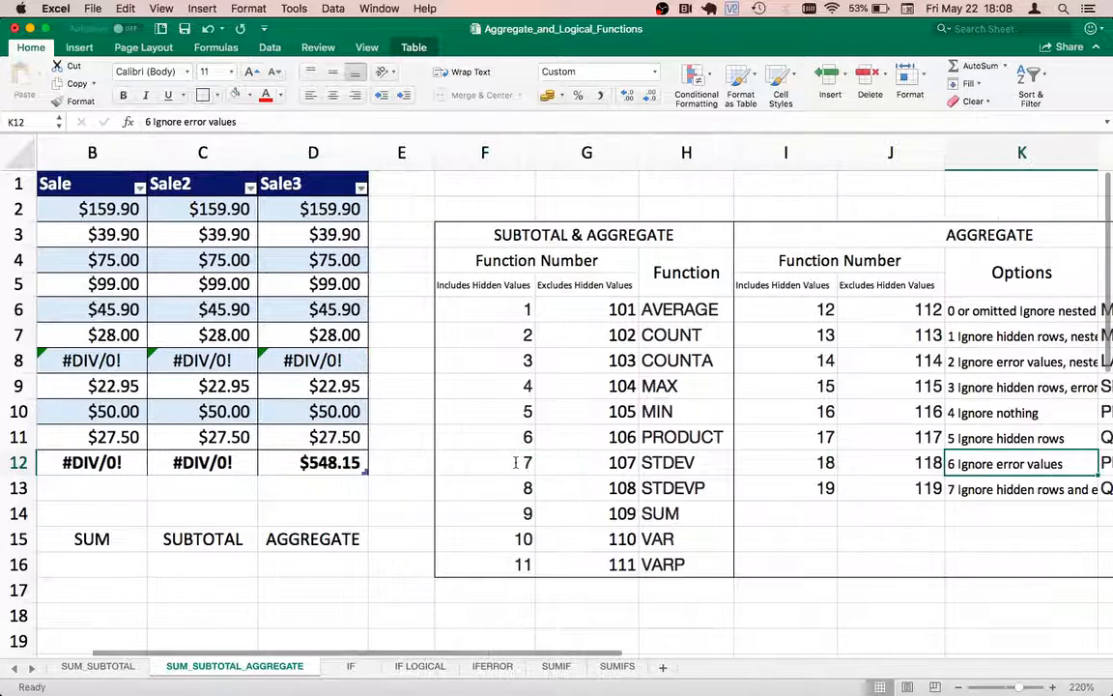
key("Up")
key("Up")
key("Up")
key("Up")
key("Up")
key("Down")
key("Down")
key("Down")
key("Down")
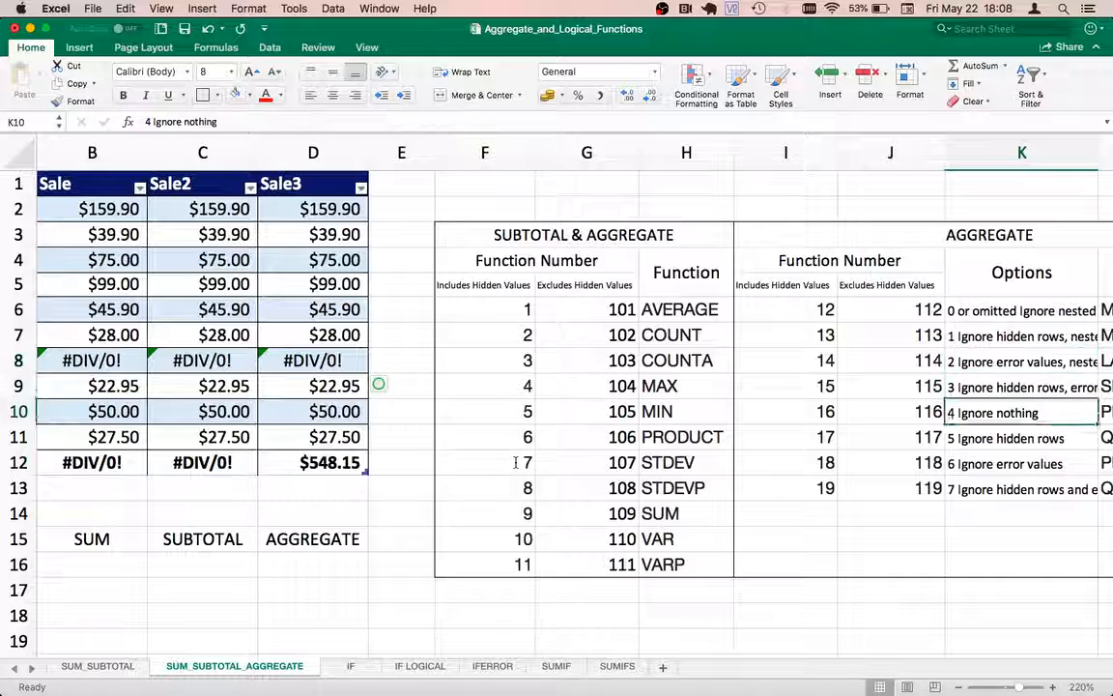
key("Up")
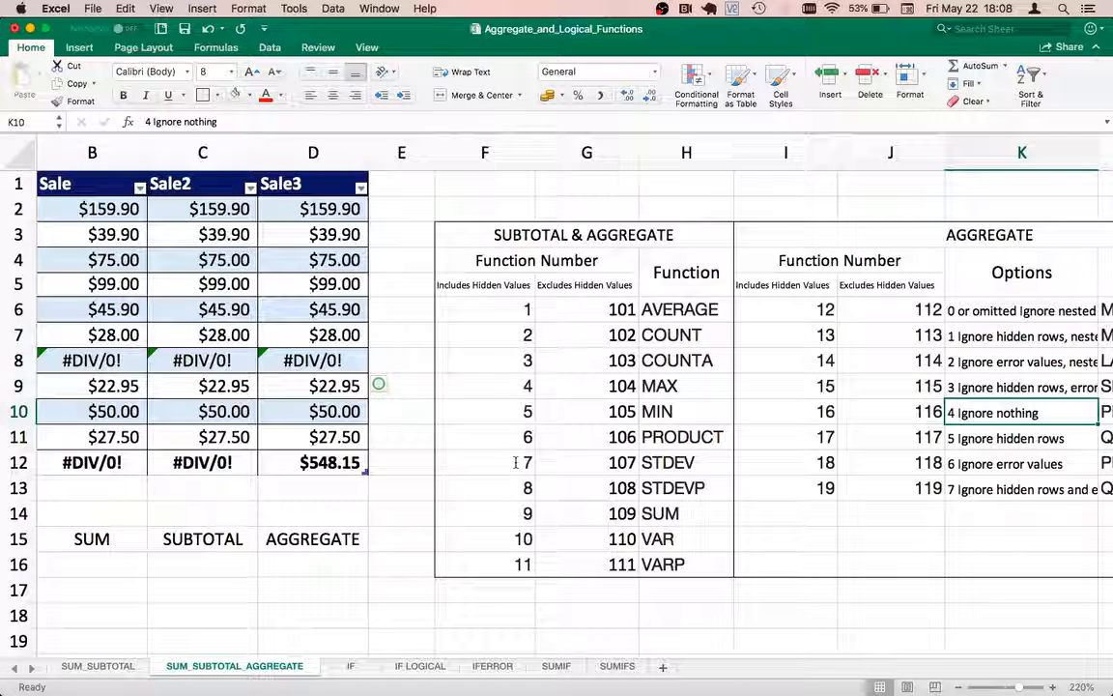
key("Down")
key("Down")
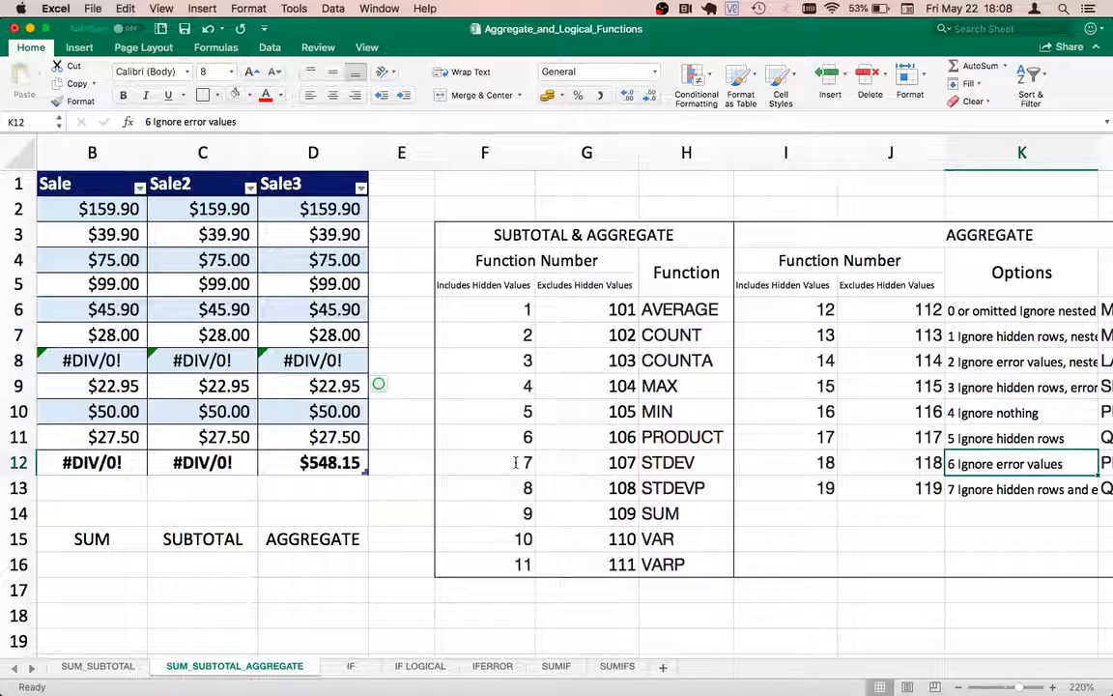
Step: Return to the sales table's total row and select the AGGREGATE total in D12
key("Left")
key("Left")
key("Left")
key("Left")
key("Left")
key("Left")
key("Left")
key("Left")
key("Left")
key("Left")
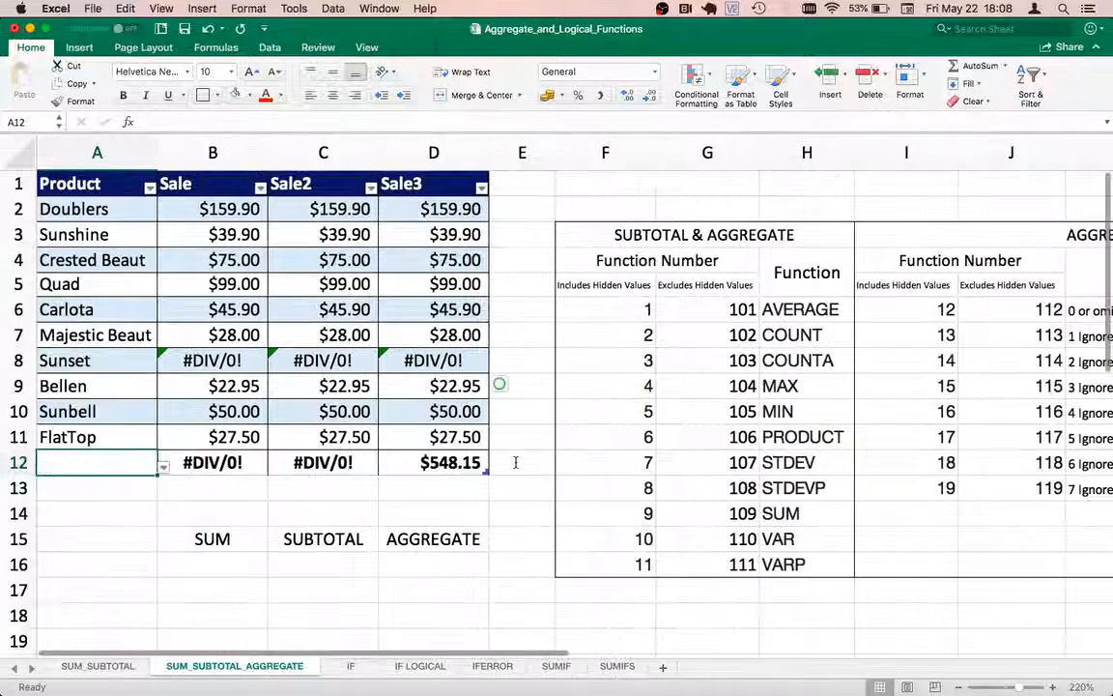
key("Right")
key("Right")
key("Right")
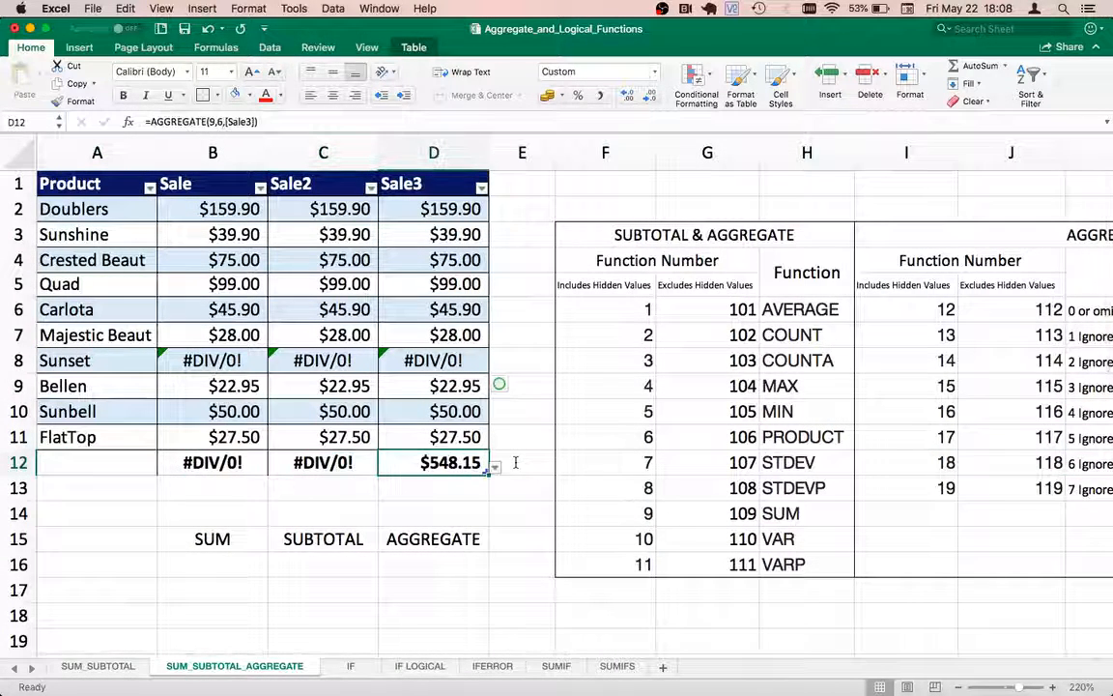